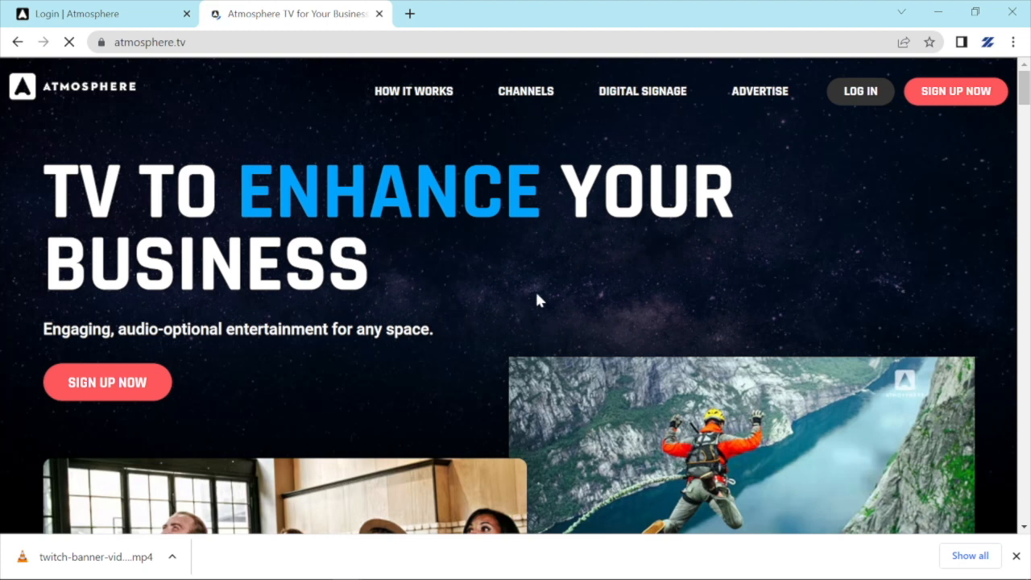
Browse the Channels page's channel cards, from World Poker Tour and Red Bull TV down to AFV Kids.
{"action": "left_click", "coordinate": [528, 93]}
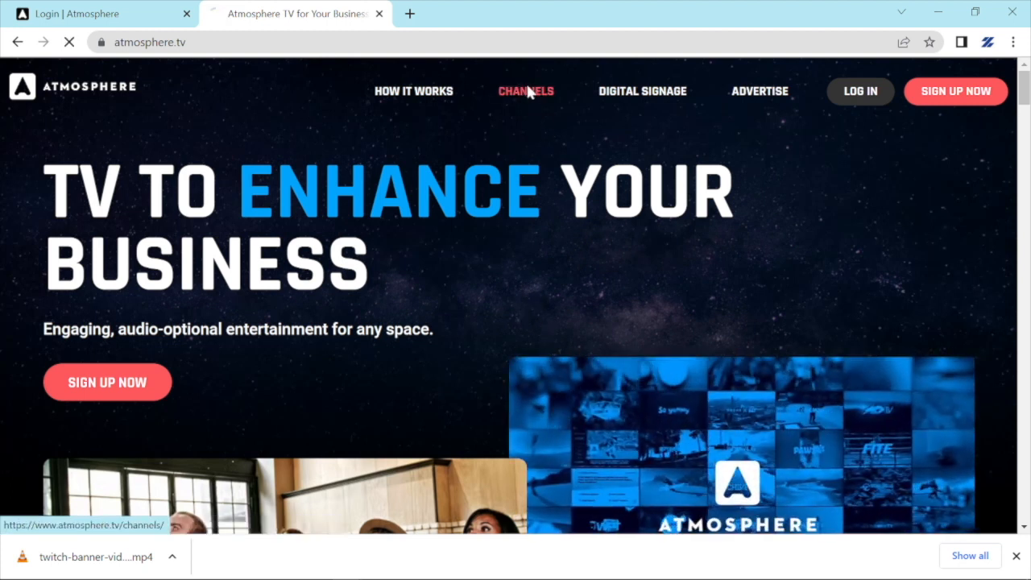
{"action": "scroll", "coordinate": [705, 306], "scroll_direction": "down", "scroll_amount": 1}
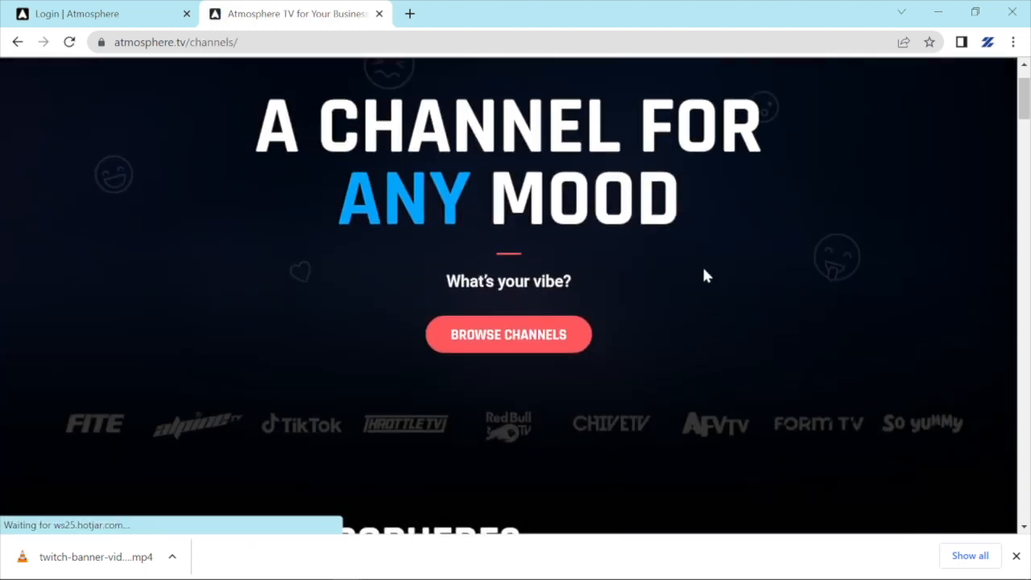
{"action": "scroll", "coordinate": [708, 278], "scroll_direction": "down", "scroll_amount": 1}
{"action": "scroll", "coordinate": [708, 279], "scroll_direction": "down", "scroll_amount": 3}
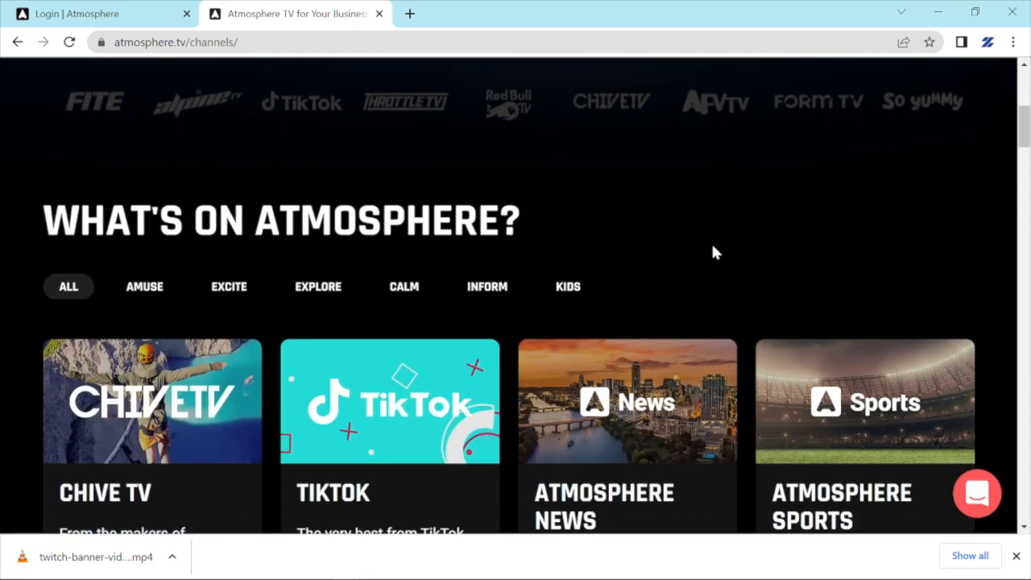
{"action": "scroll", "coordinate": [712, 252], "scroll_direction": "down", "scroll_amount": 4}
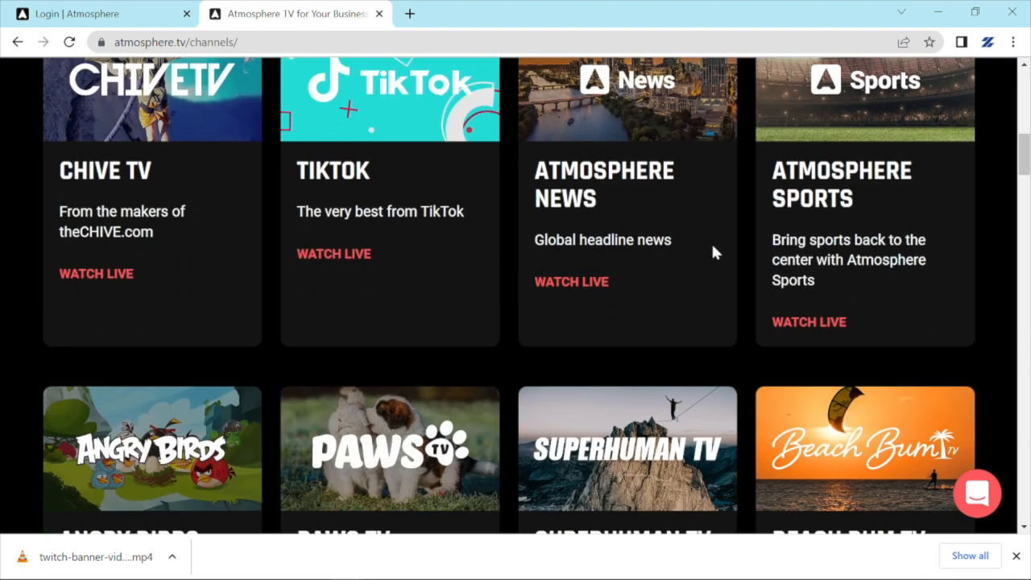
{"action": "scroll", "coordinate": [712, 252], "scroll_direction": "down", "scroll_amount": 1}
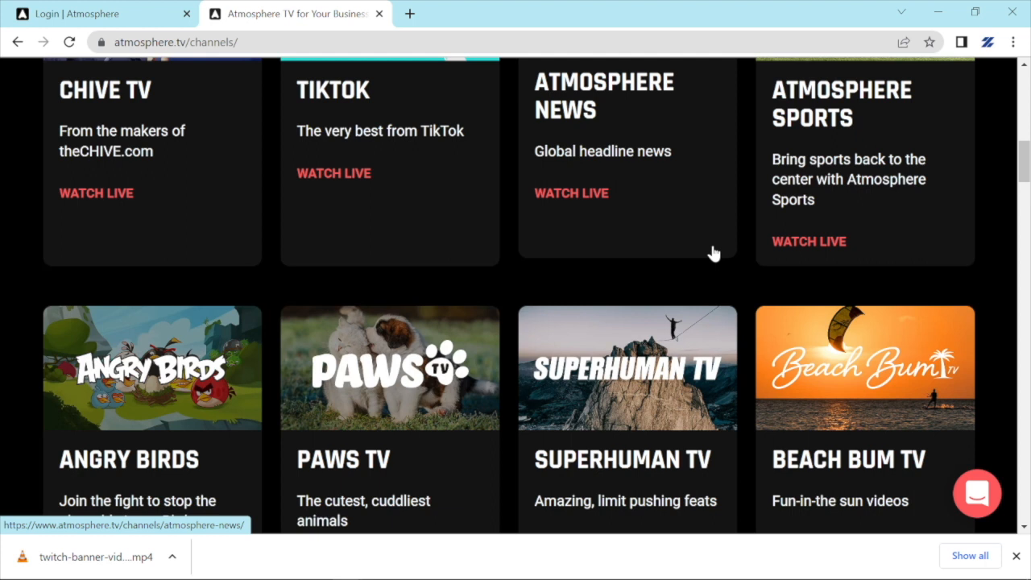
{"action": "scroll", "coordinate": [599, 258], "scroll_direction": "down", "scroll_amount": 2}
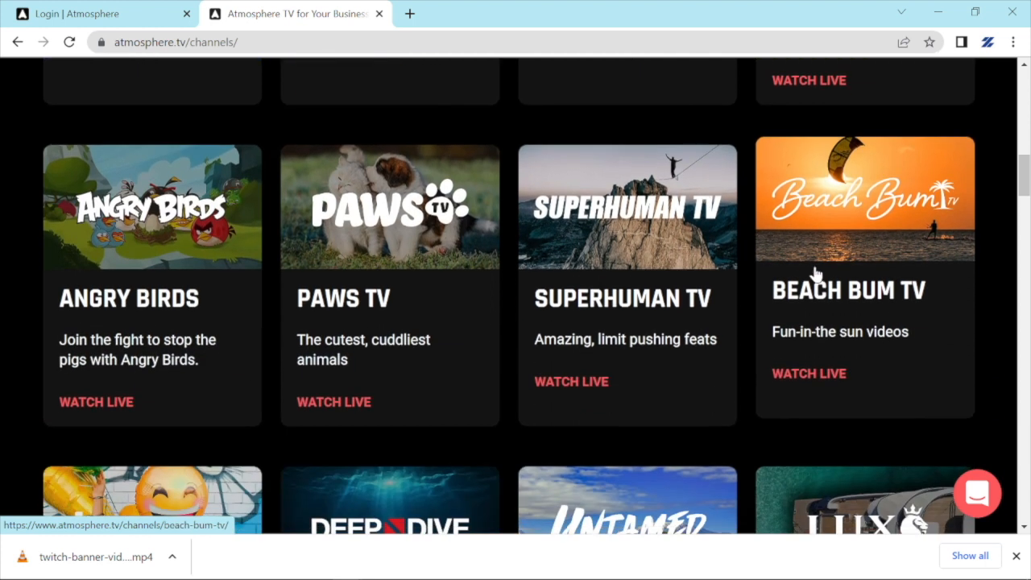
{"action": "scroll", "coordinate": [476, 242], "scroll_direction": "down", "scroll_amount": 3}
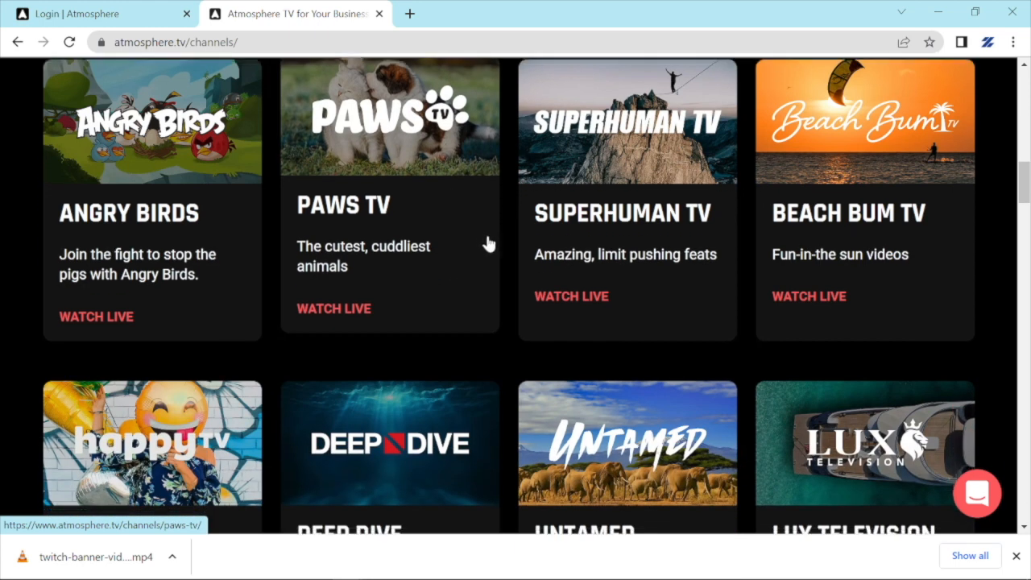
{"action": "scroll", "coordinate": [502, 252], "scroll_direction": "down", "scroll_amount": 8}
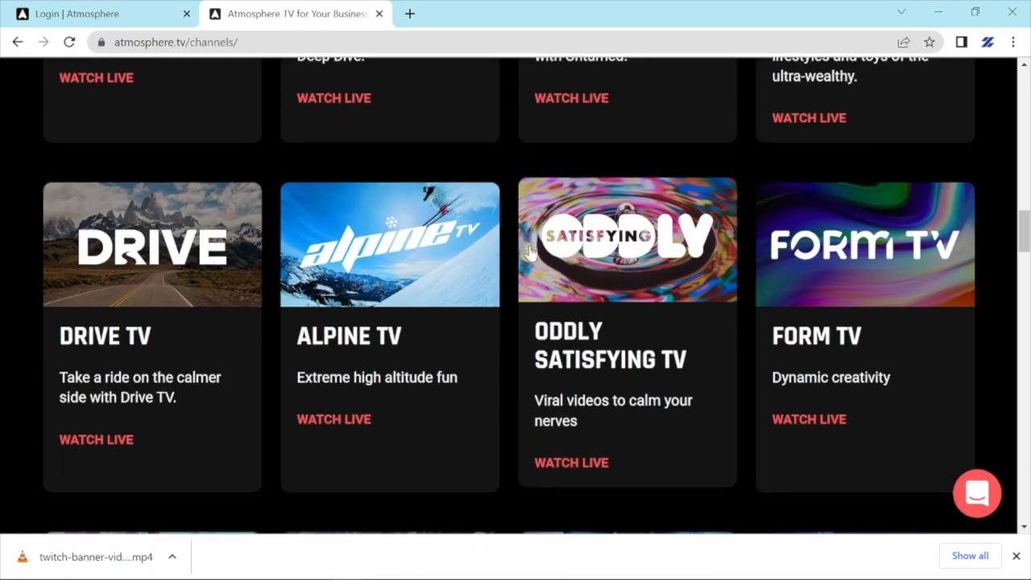
{"action": "scroll", "coordinate": [530, 254], "scroll_direction": "down", "scroll_amount": 11}
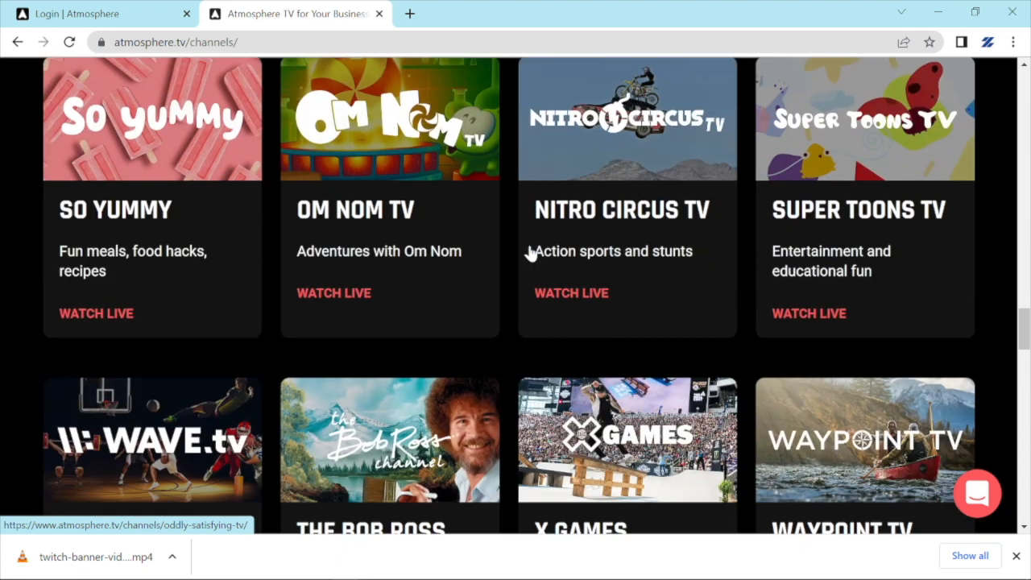
{"action": "scroll", "coordinate": [530, 254], "scroll_direction": "up", "scroll_amount": 2}
{"action": "scroll", "coordinate": [530, 254], "scroll_direction": "up", "scroll_amount": 1}
{"action": "scroll", "coordinate": [507, 230], "scroll_direction": "down", "scroll_amount": 3}
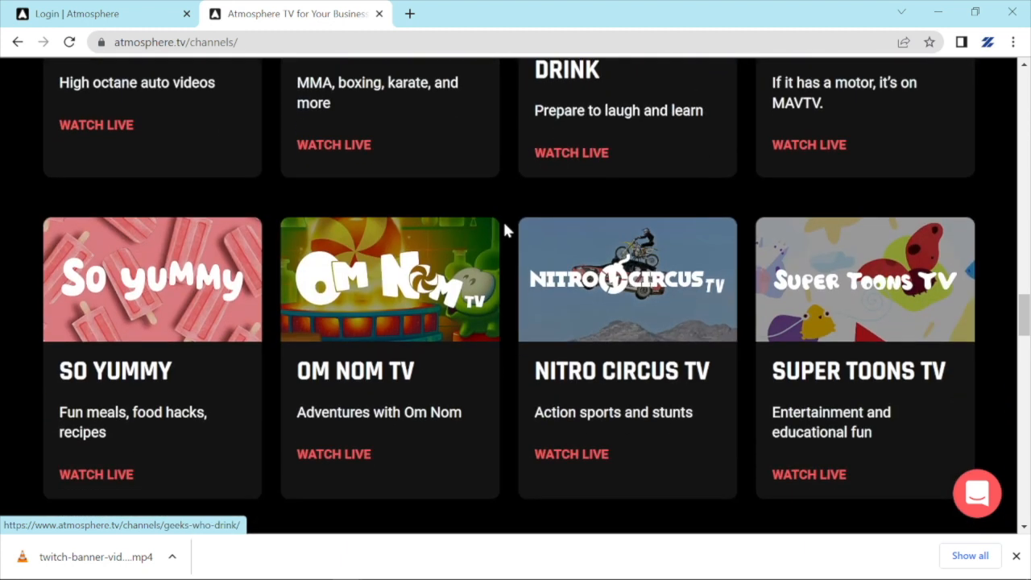
{"action": "scroll", "coordinate": [505, 231], "scroll_direction": "down", "scroll_amount": 1}
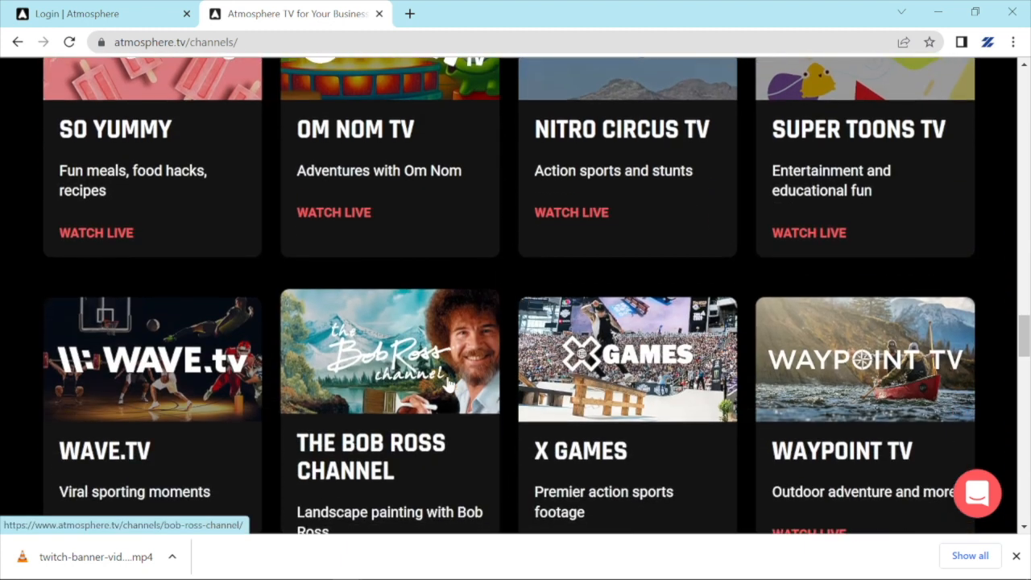
{"action": "scroll", "coordinate": [457, 375], "scroll_direction": "down", "scroll_amount": 5}
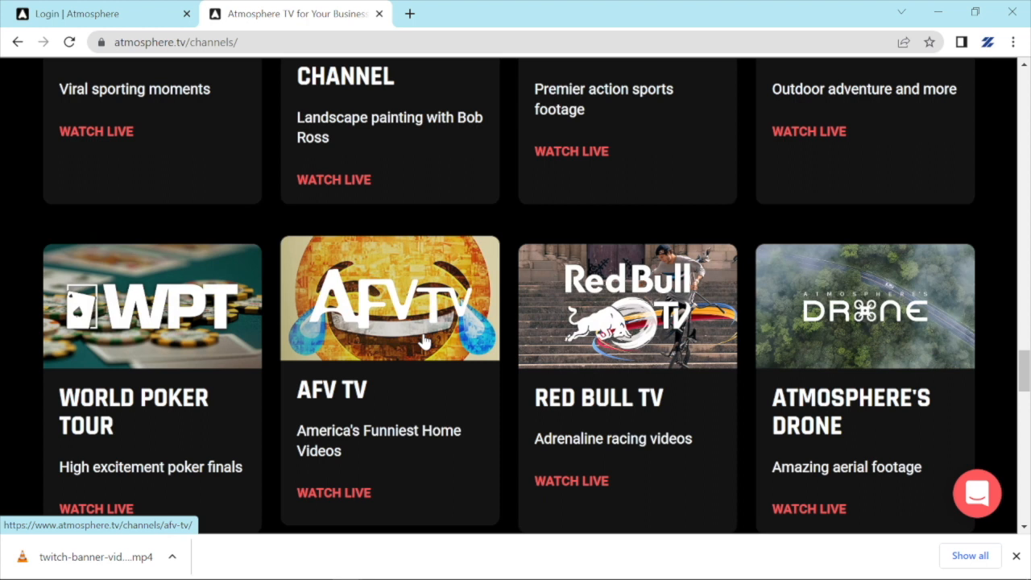
{"action": "scroll", "coordinate": [424, 342], "scroll_direction": "down", "scroll_amount": 3}
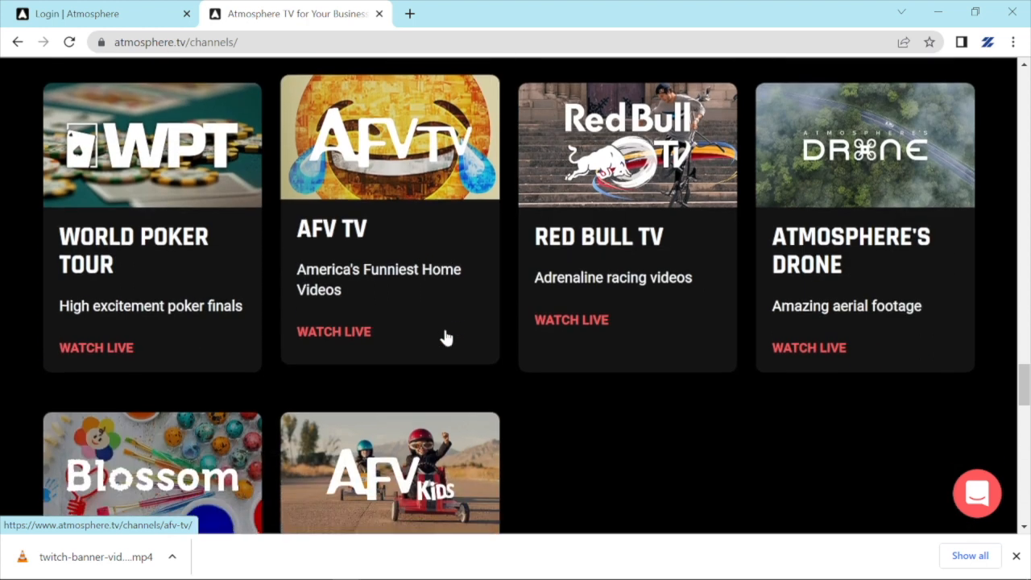
{"action": "scroll", "coordinate": [489, 343], "scroll_direction": "down", "scroll_amount": 1}
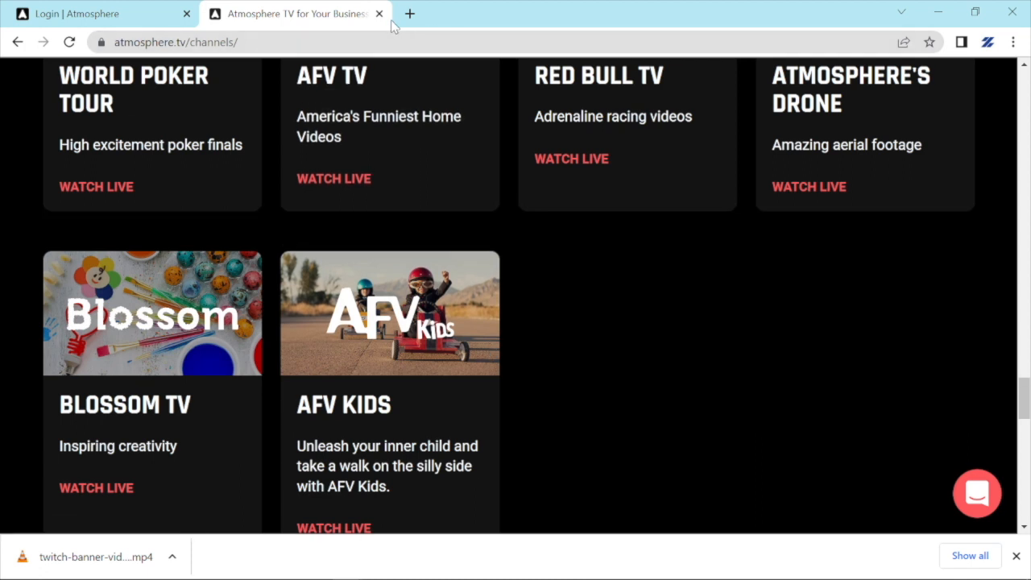
{"action": "scroll", "coordinate": [562, 294], "scroll_direction": "up", "scroll_amount": 1}
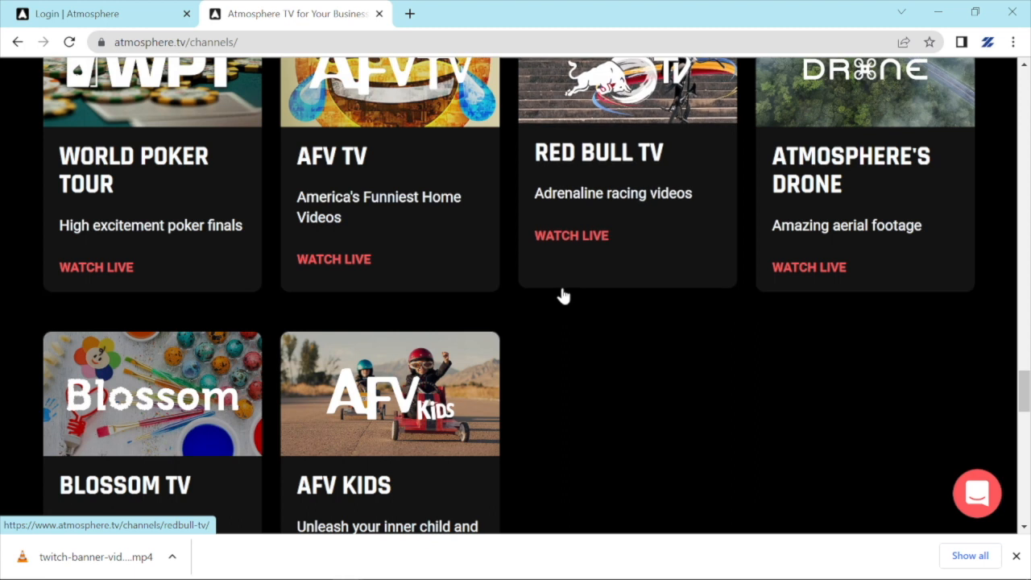
Close the public atmosphere.tv tab and log in with the admin email and password.
{"action": "left_click", "coordinate": [383, 17]}
{"action": "left_click", "coordinate": [469, 311]}
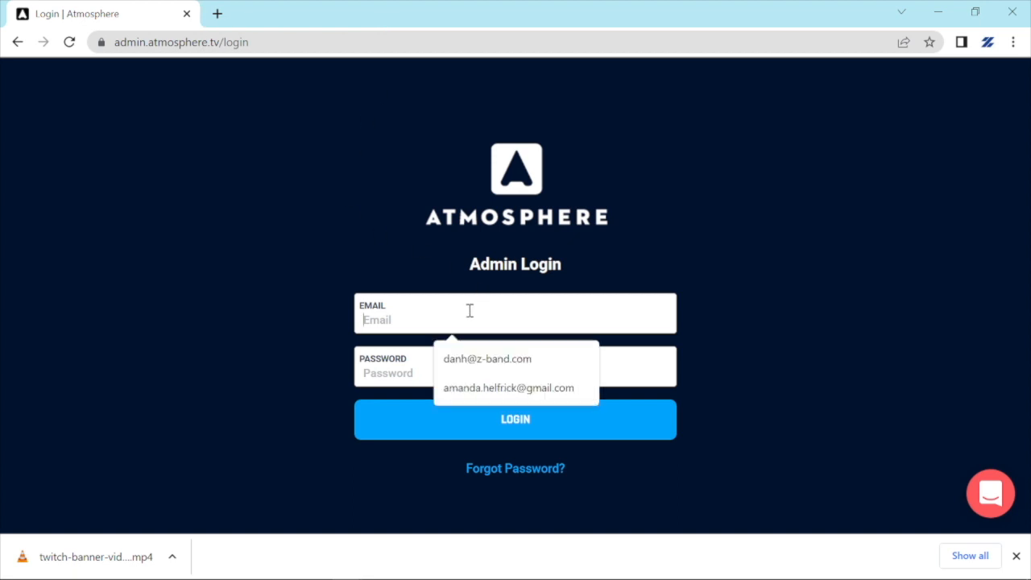
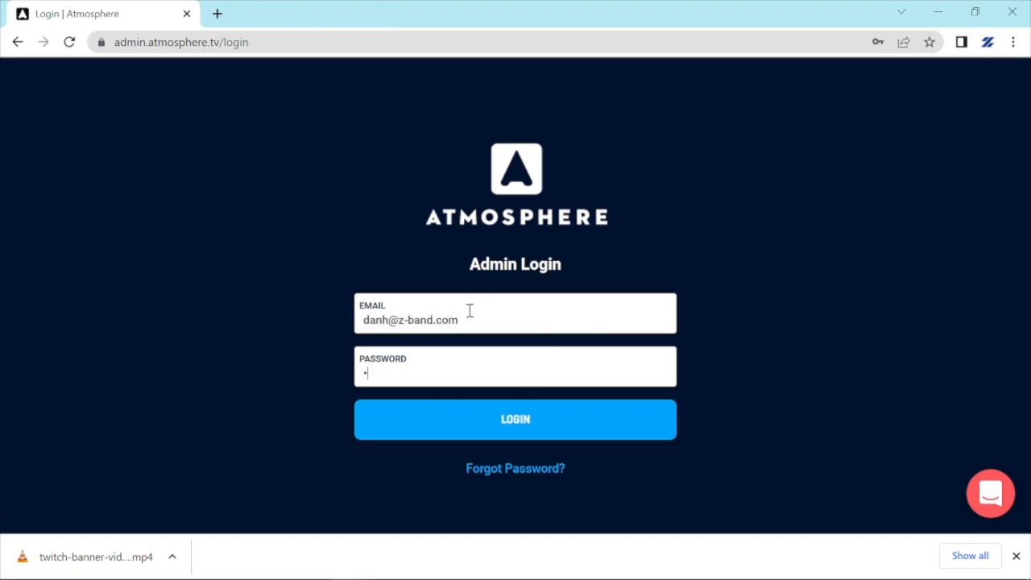
{"action": "type", "text": "********"}
{"action": "key", "text": "Return"}
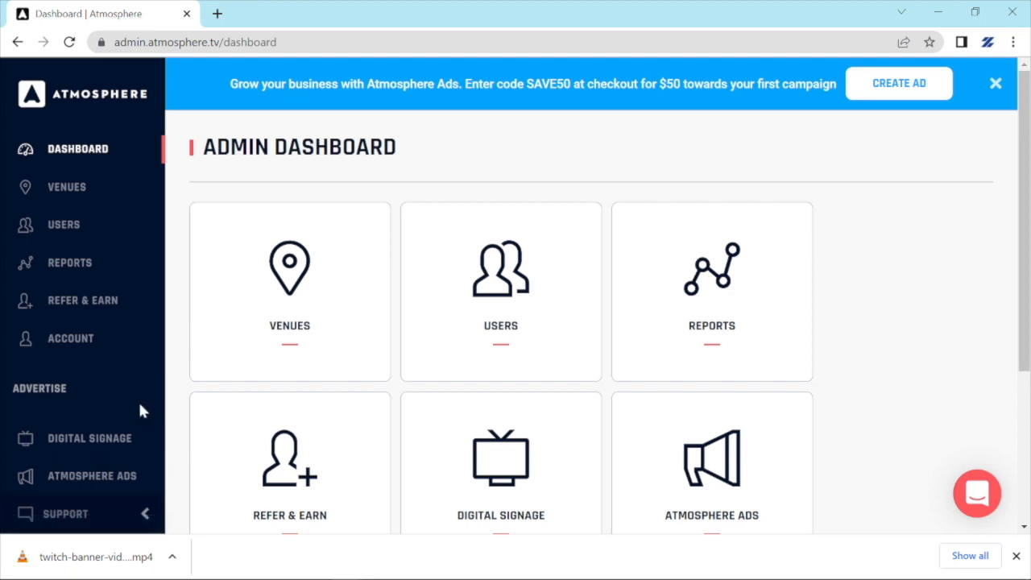
Open Digital Signage to list the Test and Z-Price Increase promotions, dismissing the call notification.
{"action": "left_click", "coordinate": [113, 437]}
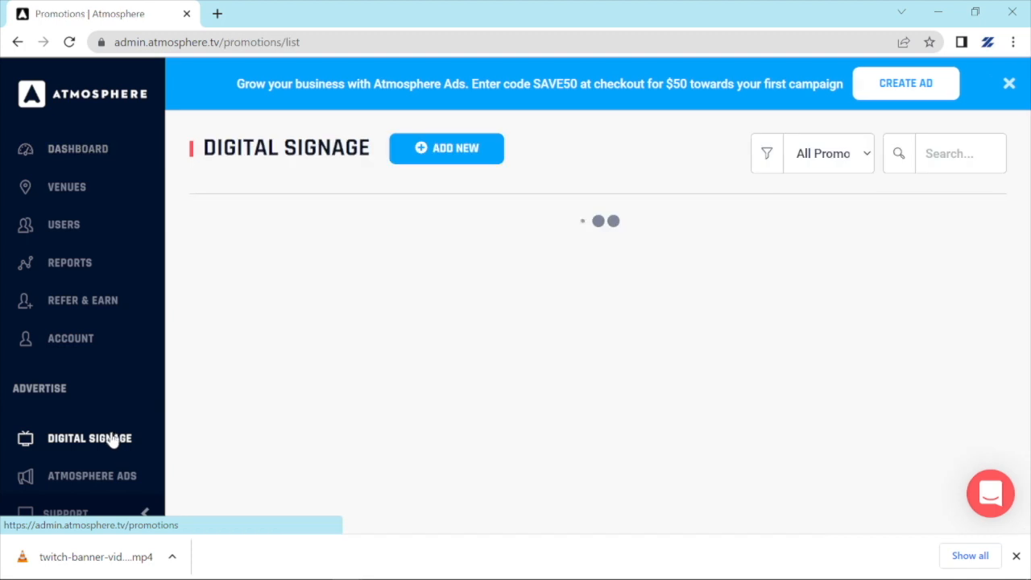
{"action": "left_click", "coordinate": [999, 471]}
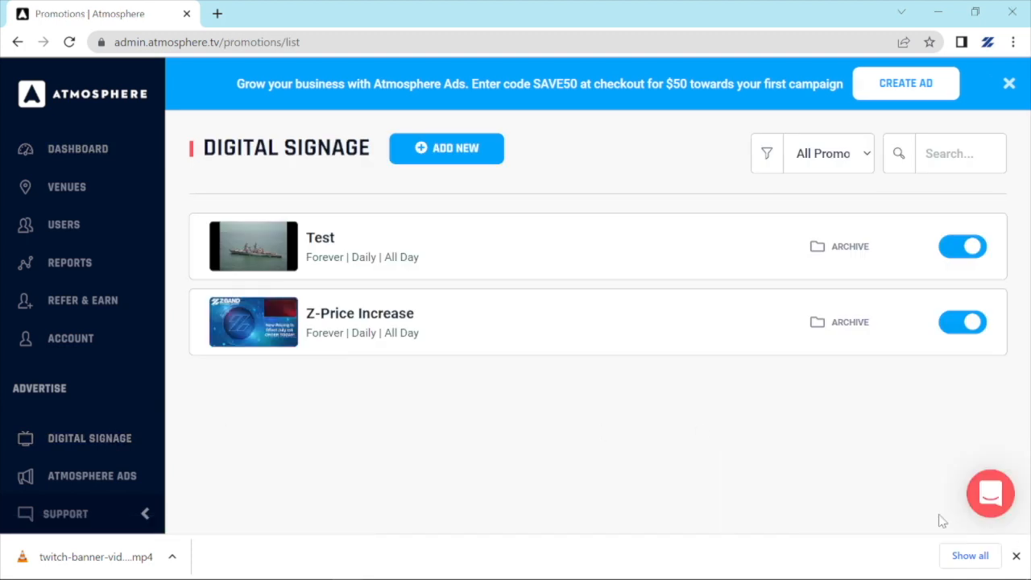
{"action": "mouse_move", "coordinate": [612, 577]}
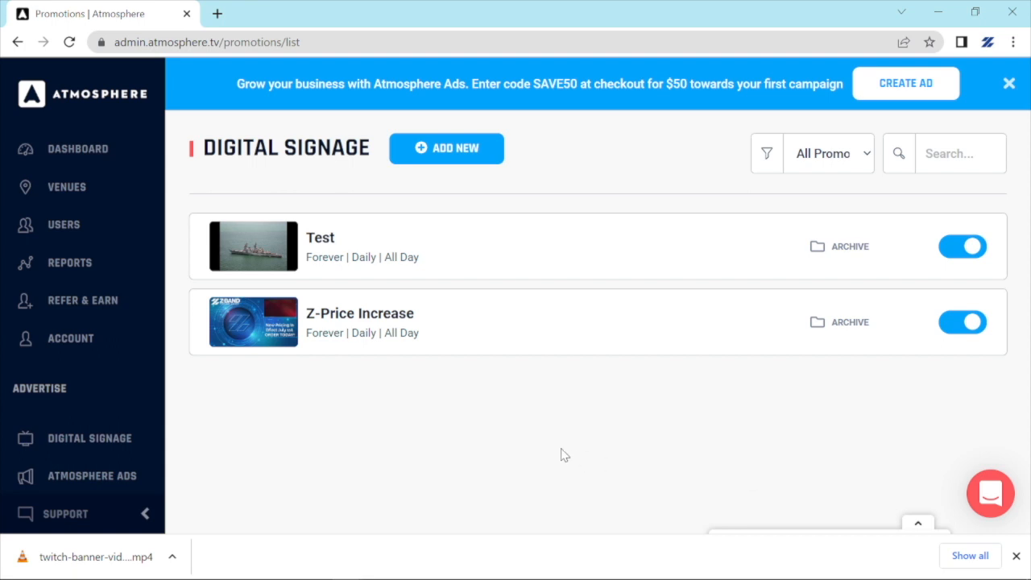
Start a new promotion and launch Placeit from its design tools list.
{"action": "left_click", "coordinate": [468, 155]}
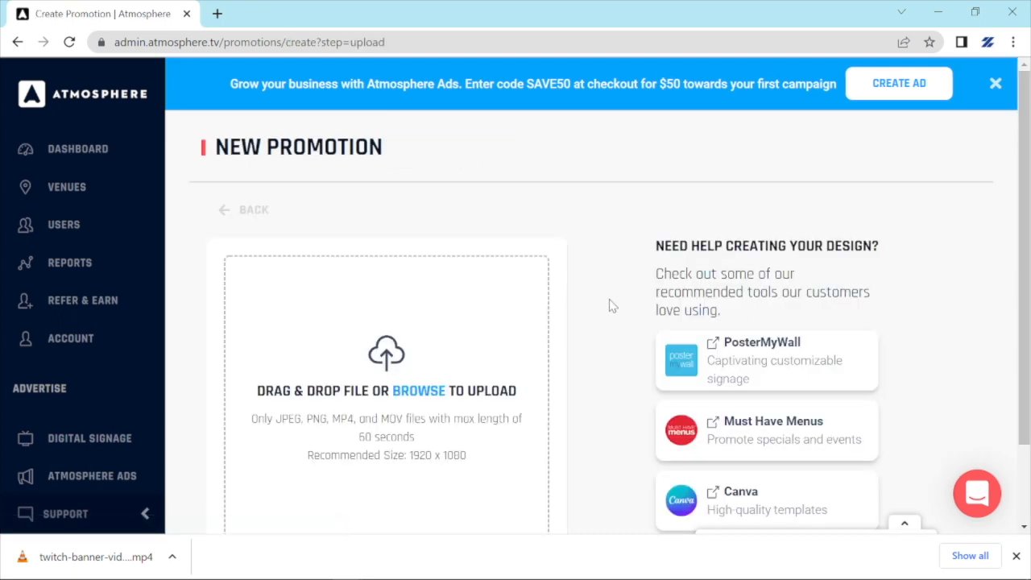
{"action": "scroll", "coordinate": [610, 304], "scroll_direction": "down", "scroll_amount": 1}
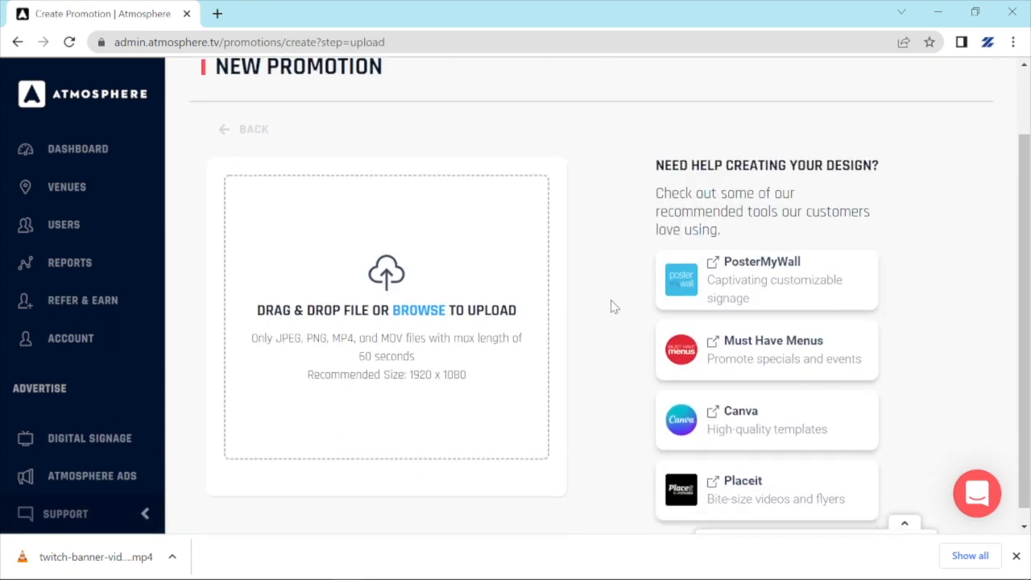
{"action": "left_click", "coordinate": [745, 490]}
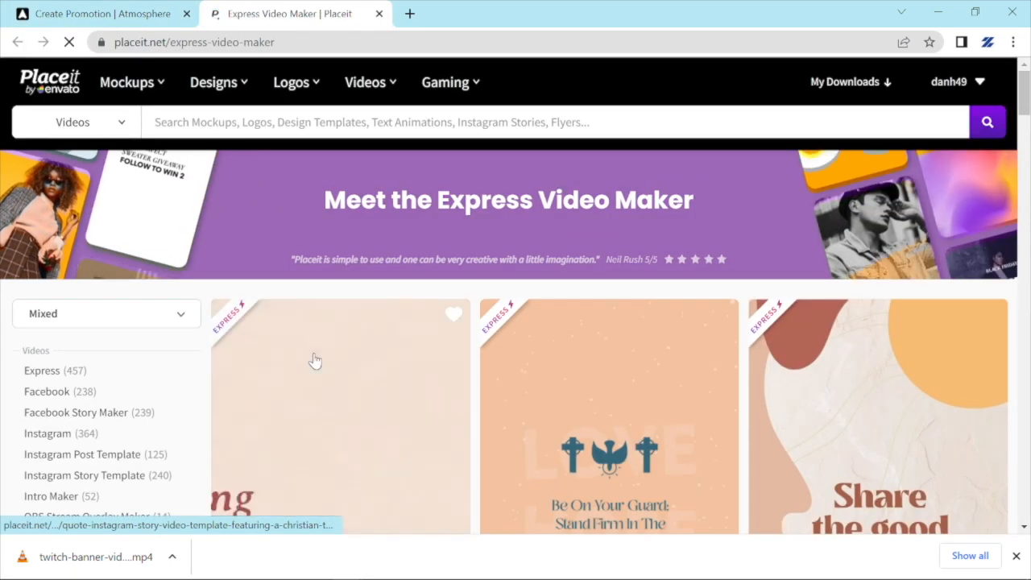
Filter Placeit to OBS Stream Overlay Maker templates and open the 8-bit cloud Twitch banner.
{"action": "scroll", "coordinate": [312, 360], "scroll_direction": "down", "scroll_amount": 1}
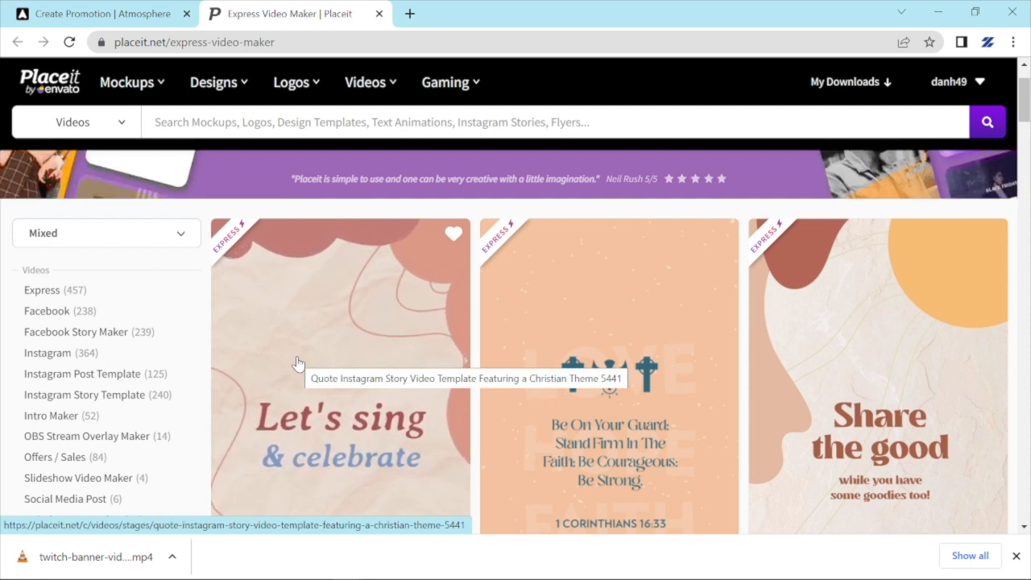
{"action": "left_click", "coordinate": [126, 446]}
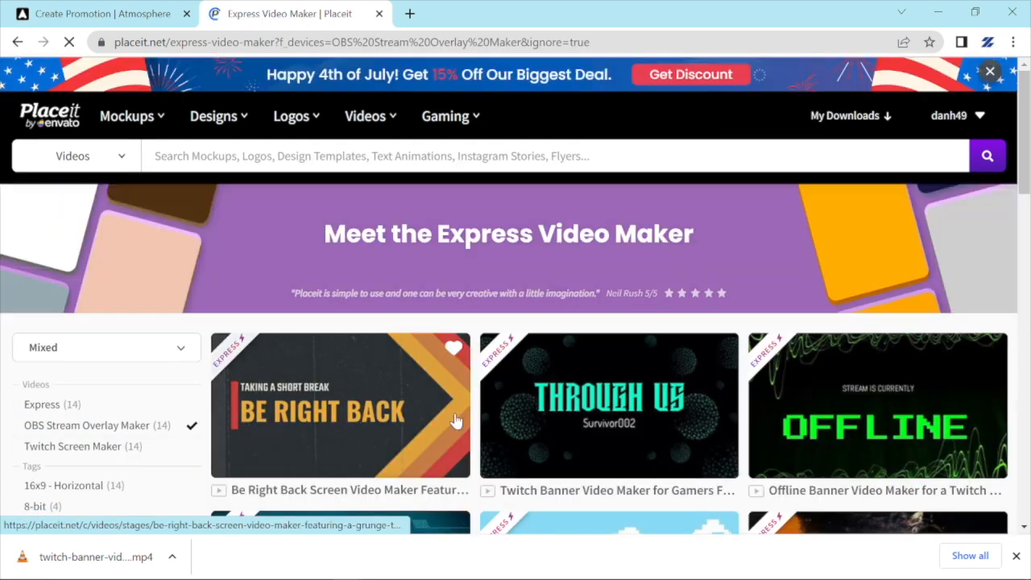
{"action": "scroll", "coordinate": [665, 416], "scroll_direction": "down", "scroll_amount": 2}
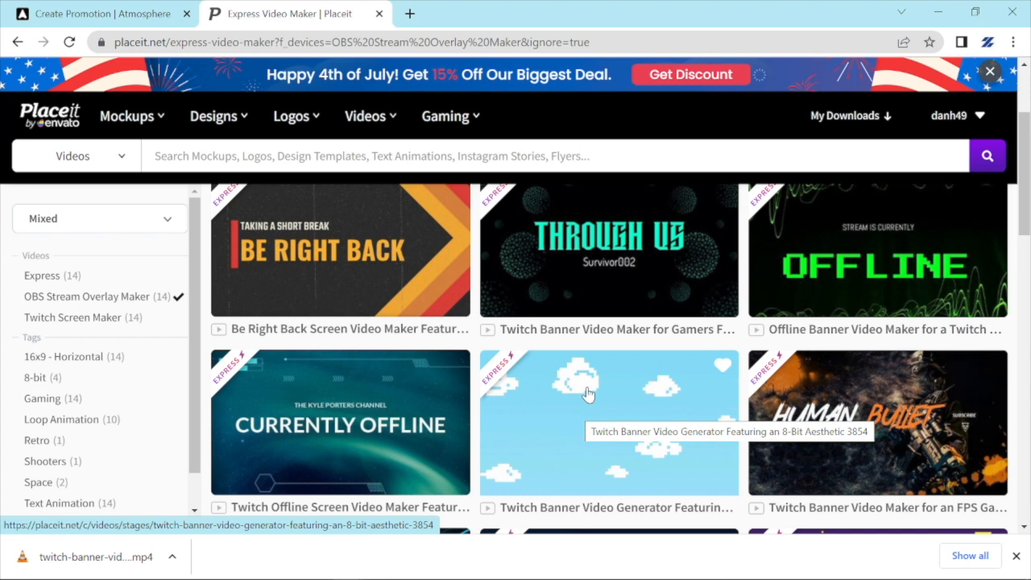
{"action": "left_click", "coordinate": [555, 388]}
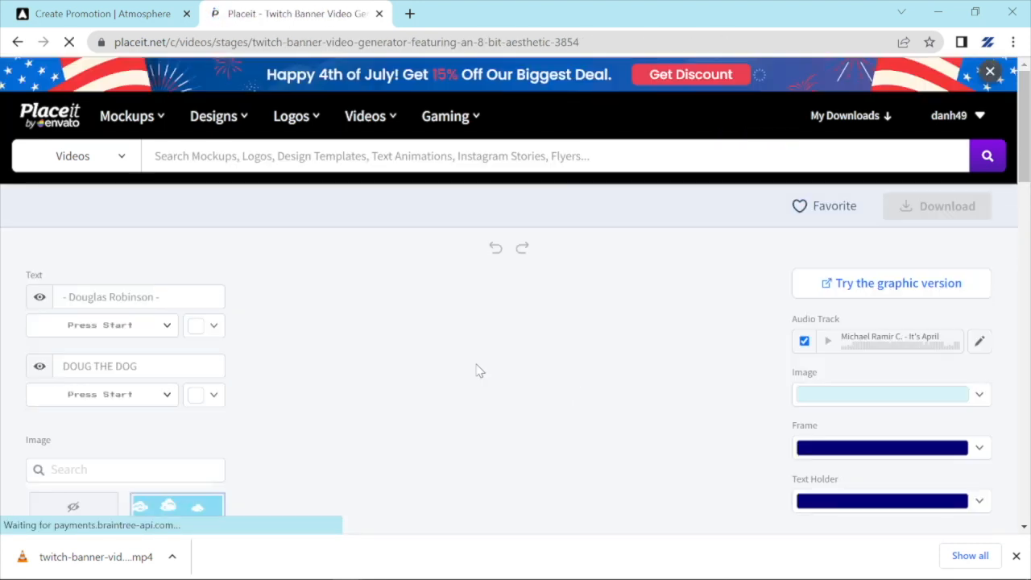
Change the banner text lines to 'Running up that road' and 'RUNNING UP THAT HILL'.
{"action": "scroll", "coordinate": [476, 368], "scroll_direction": "down", "scroll_amount": 1}
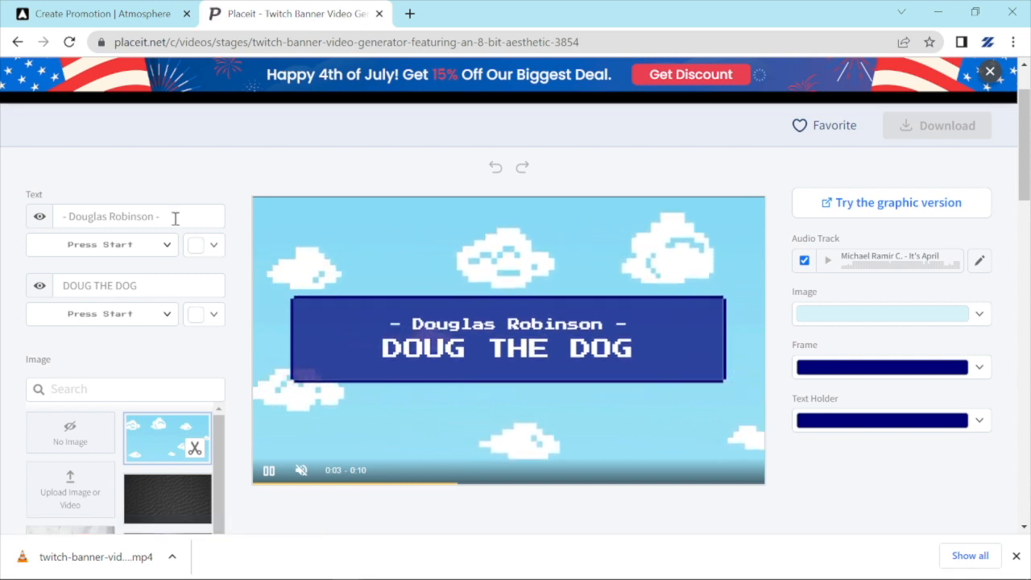
{"action": "left_click_drag", "start_coordinate": [179, 216], "coordinate": [55, 221]}
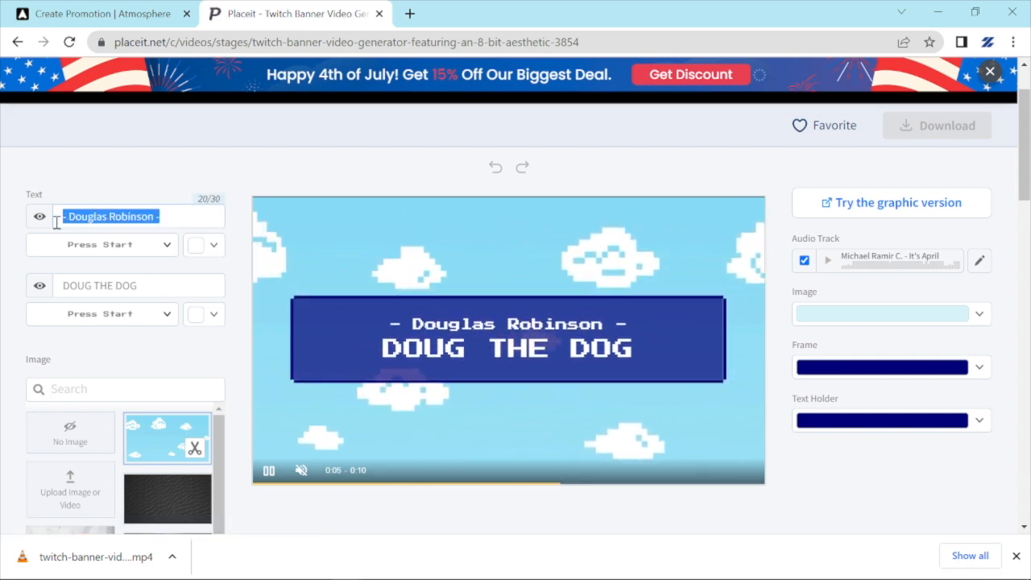
{"action": "key", "text": "BackSpace"}
{"action": "type", "text": "Run"}
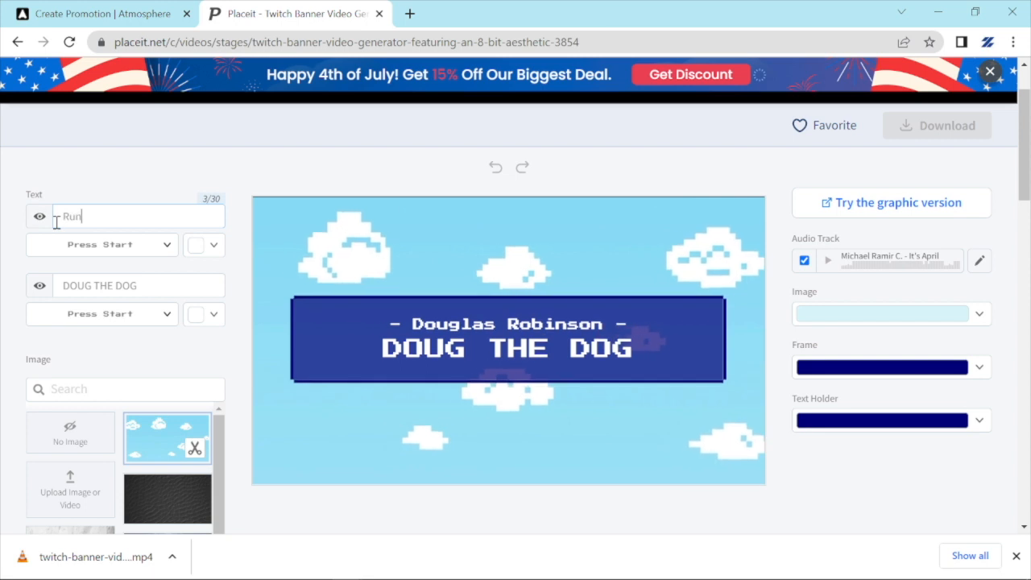
{"action": "type", "text": "ning up that road"}
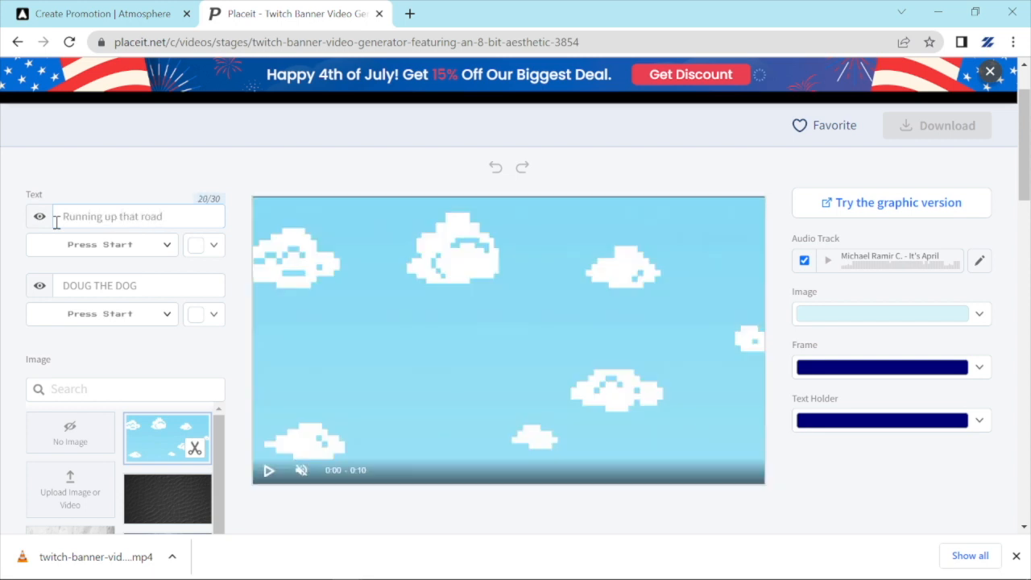
{"action": "left_click_drag", "start_coordinate": [143, 291], "coordinate": [62, 280]}
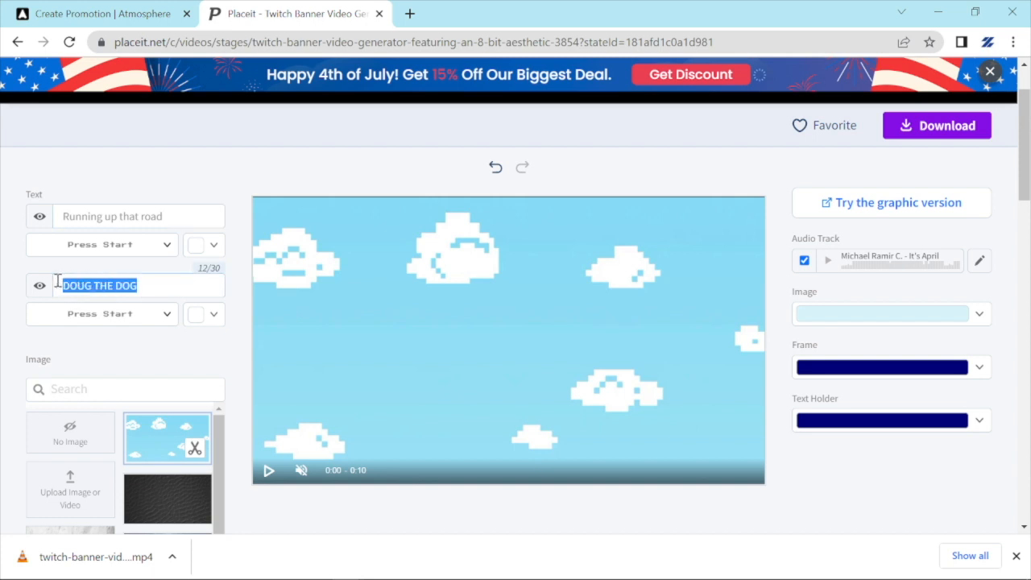
{"action": "type", "text": "RUNNING "}
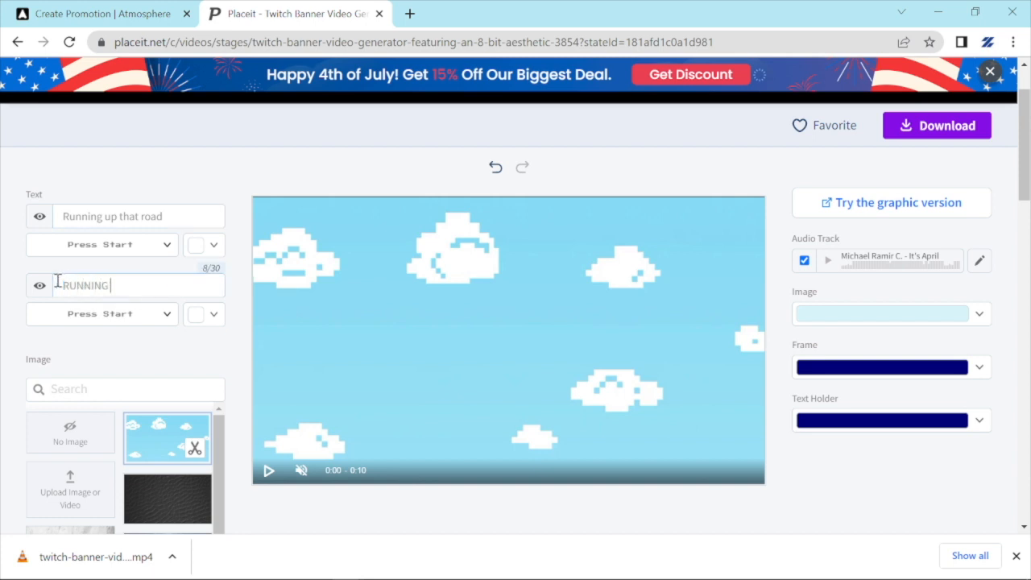
{"action": "type", "text": "UP THAT HILL"}
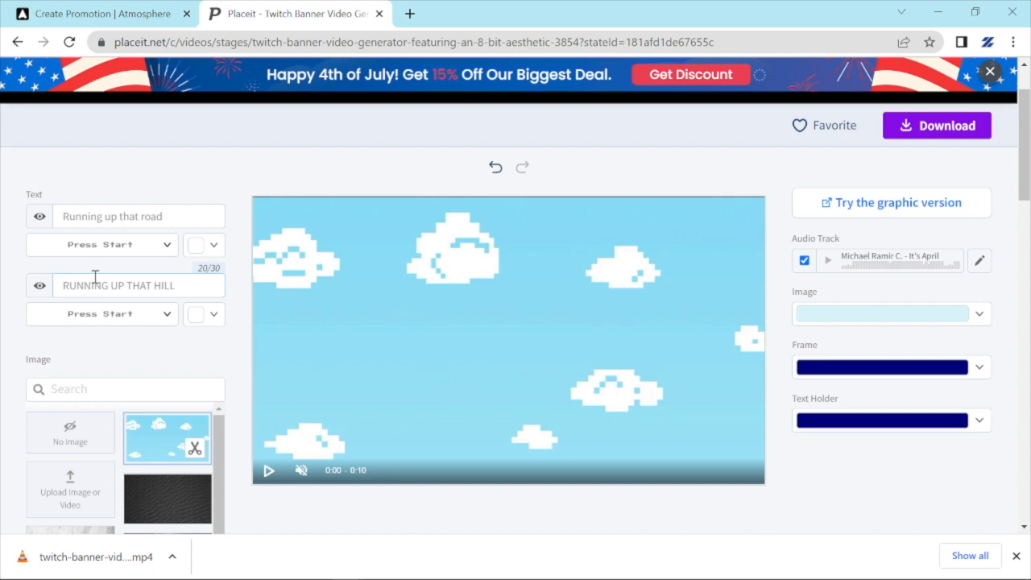
Keep the Press Start font, preview the banner, and return to Atmosphere's New Promotion page.
{"action": "left_click", "coordinate": [121, 248]}
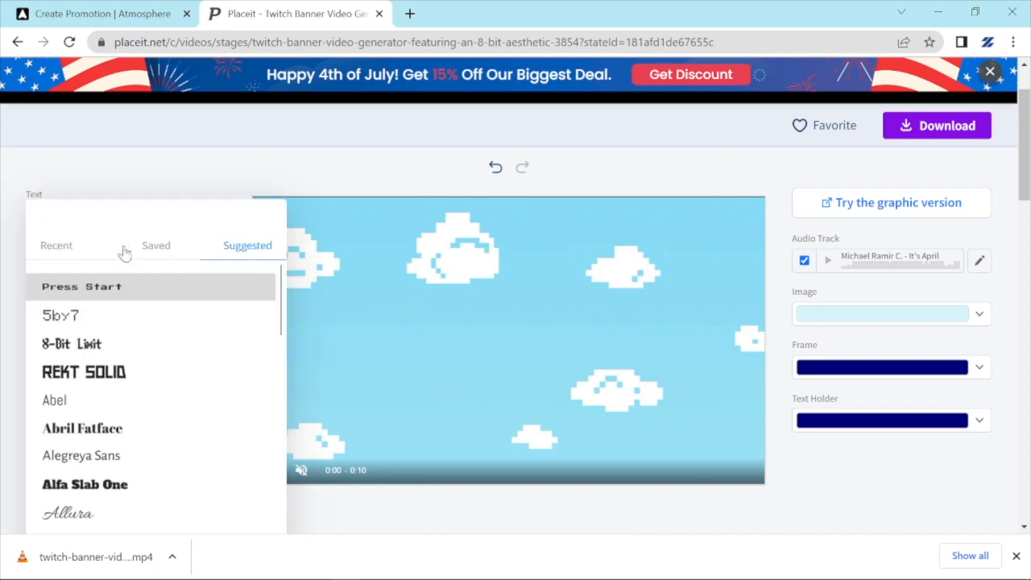
{"action": "scroll", "coordinate": [115, 357], "scroll_direction": "down", "scroll_amount": 2}
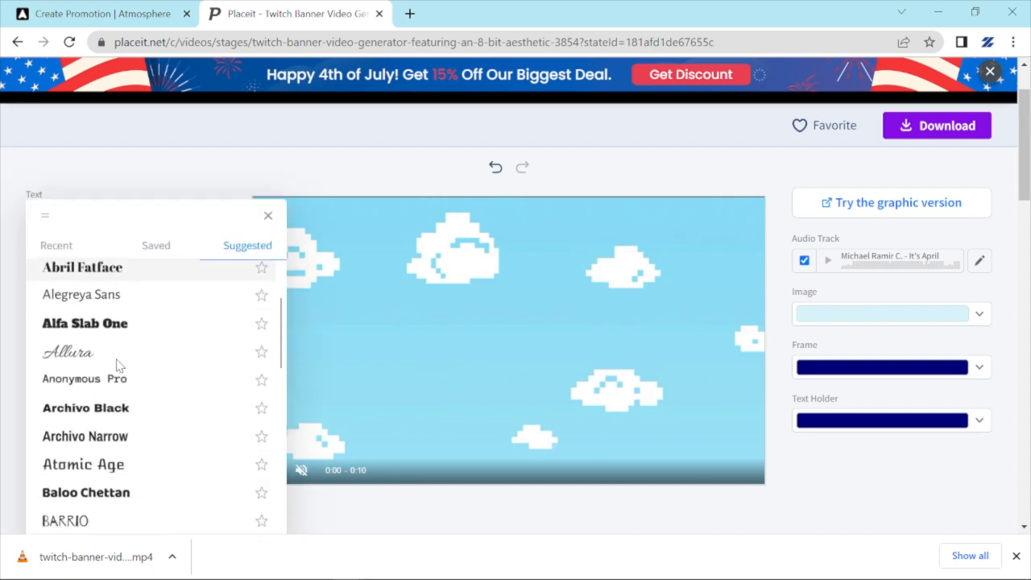
{"action": "scroll", "coordinate": [117, 358], "scroll_direction": "up", "scroll_amount": 1}
{"action": "scroll", "coordinate": [117, 360], "scroll_direction": "down", "scroll_amount": 1}
{"action": "scroll", "coordinate": [117, 363], "scroll_direction": "down", "scroll_amount": 3}
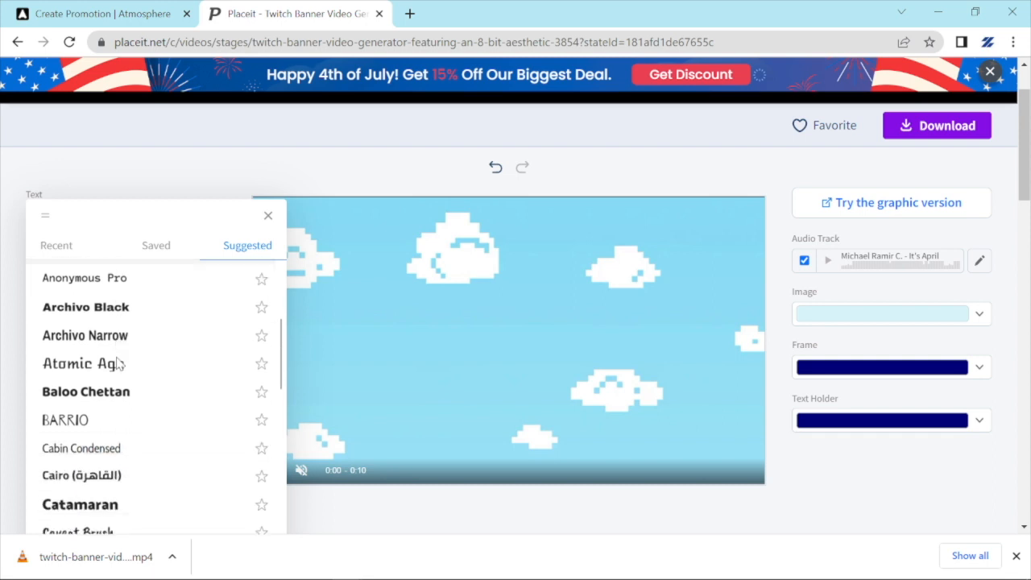
{"action": "left_click", "coordinate": [268, 216]}
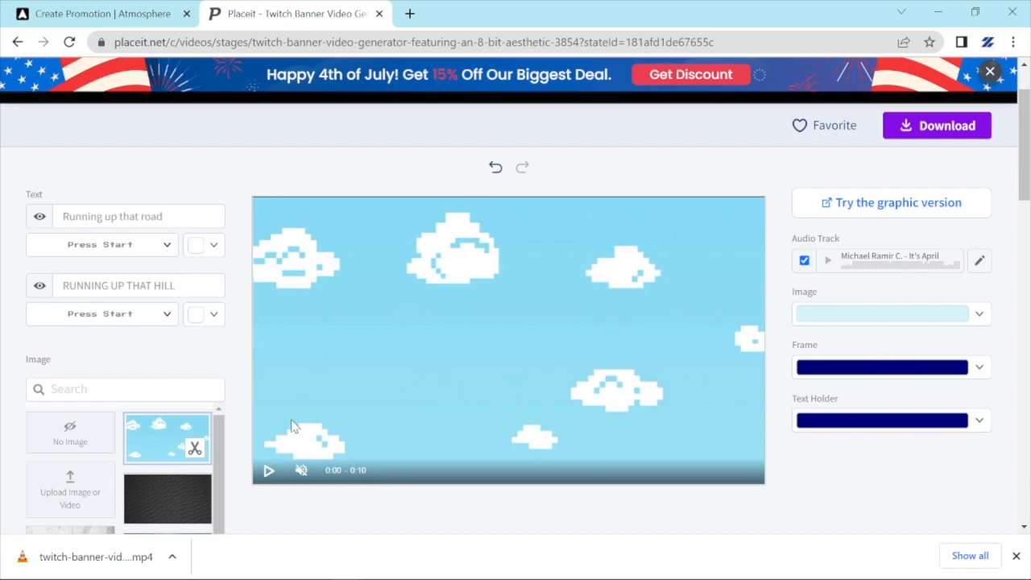
{"action": "left_click", "coordinate": [270, 472]}
{"action": "left_click", "coordinate": [109, 20]}
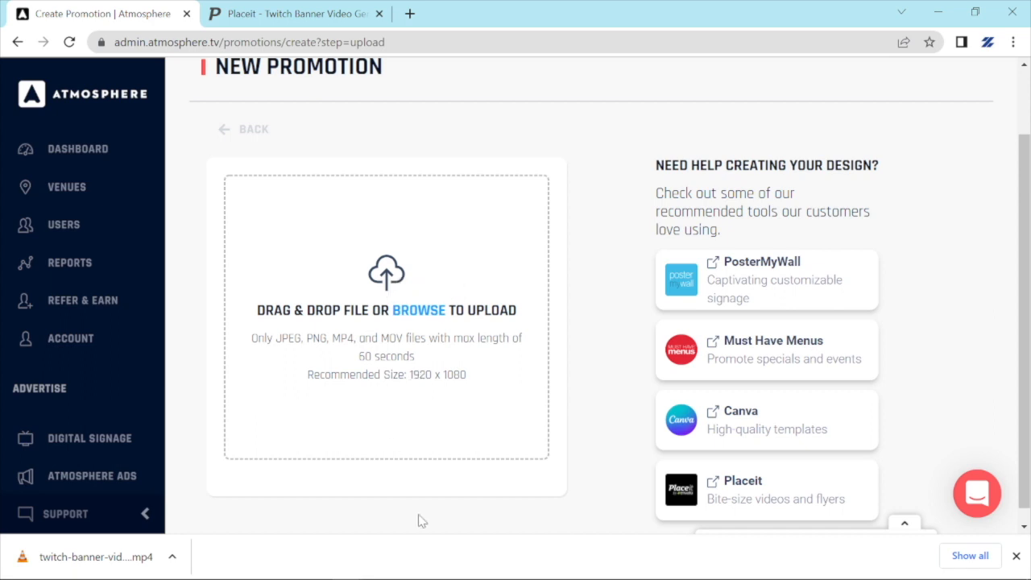
Try uploading FETC Nature Updated.mp4 and FETC Video.mp4, both rejected as over 100MB.
{"action": "left_click", "coordinate": [435, 312]}
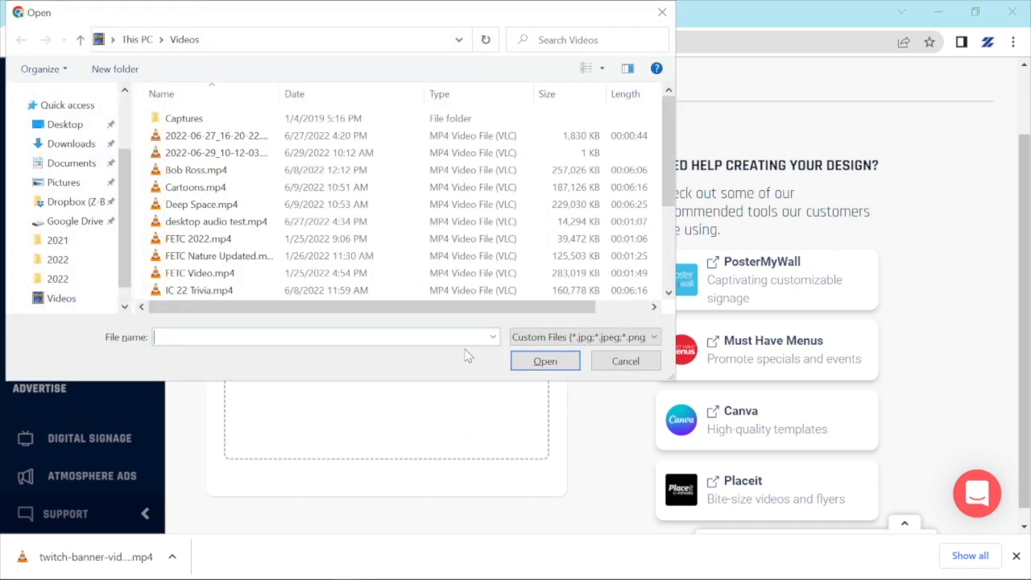
{"action": "left_click_drag", "start_coordinate": [413, 16], "coordinate": [997, 75]}
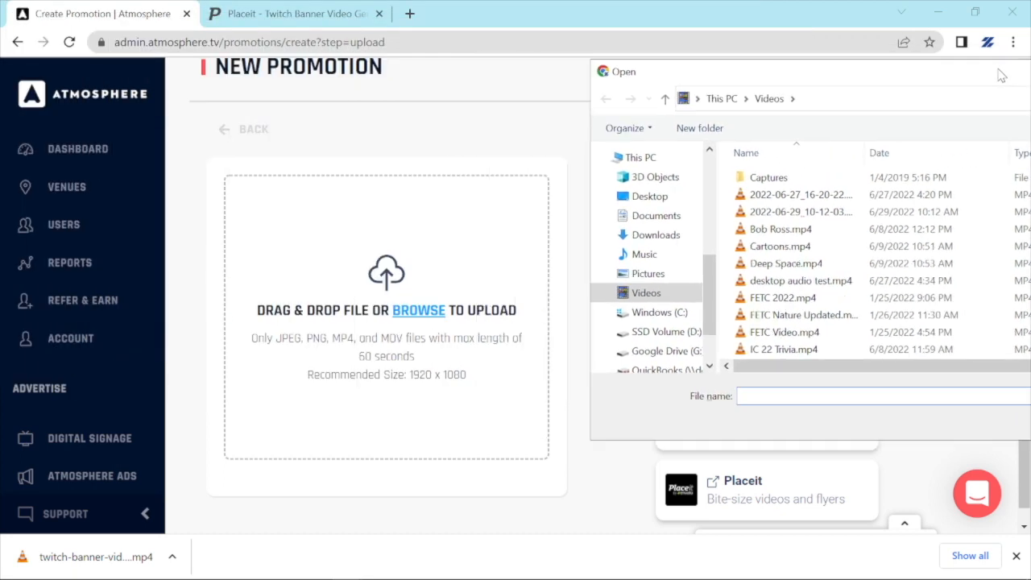
{"action": "left_click_drag", "start_coordinate": [818, 316], "coordinate": [447, 322]}
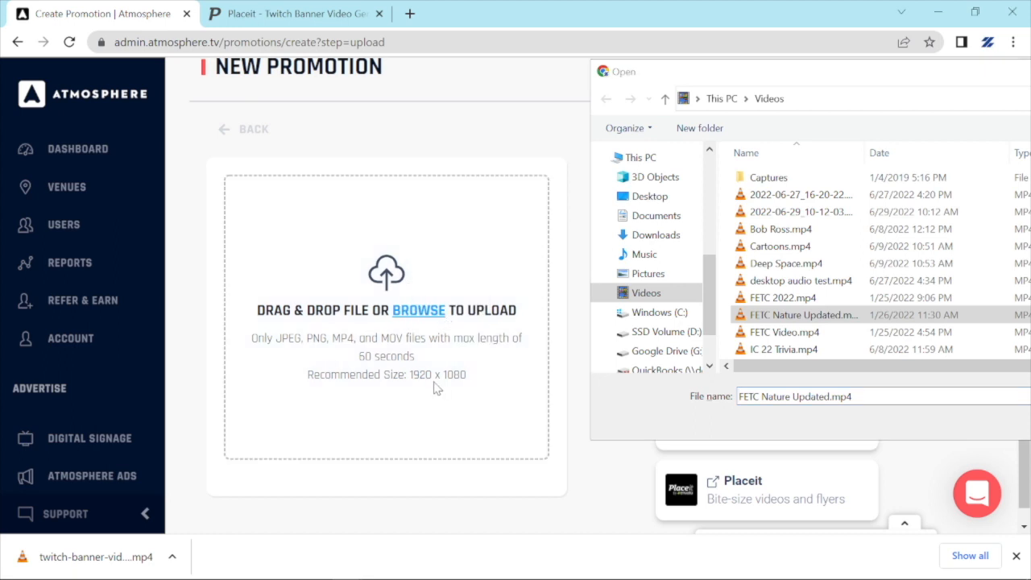
{"action": "double_click", "coordinate": [809, 315]}
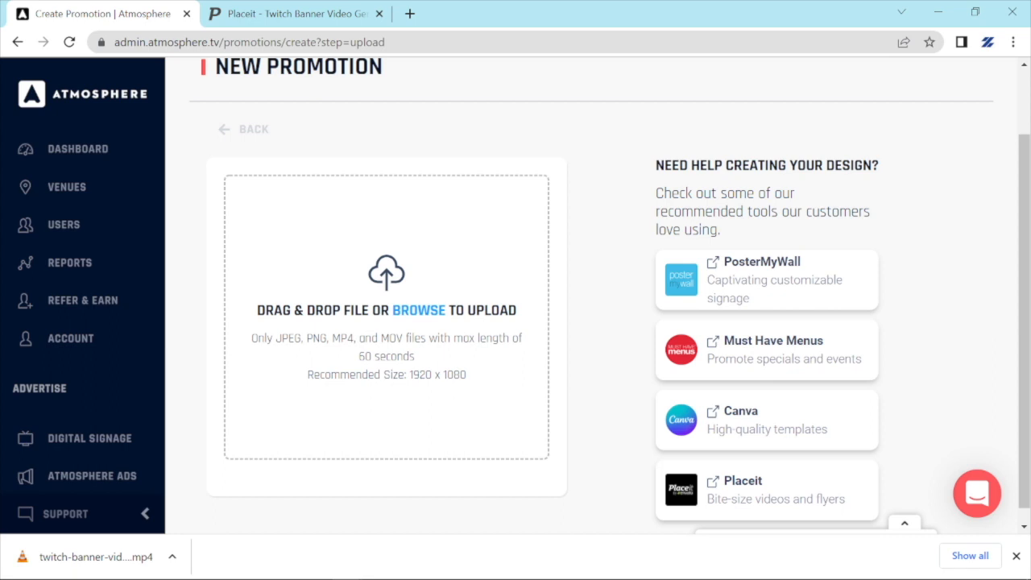
{"action": "left_click", "coordinate": [416, 319]}
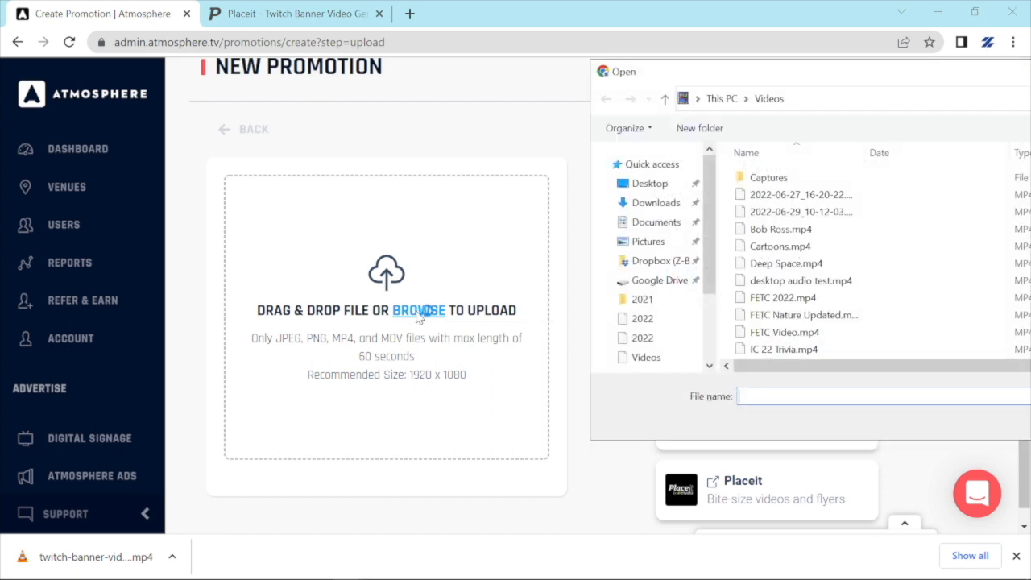
{"action": "double_click", "coordinate": [786, 332]}
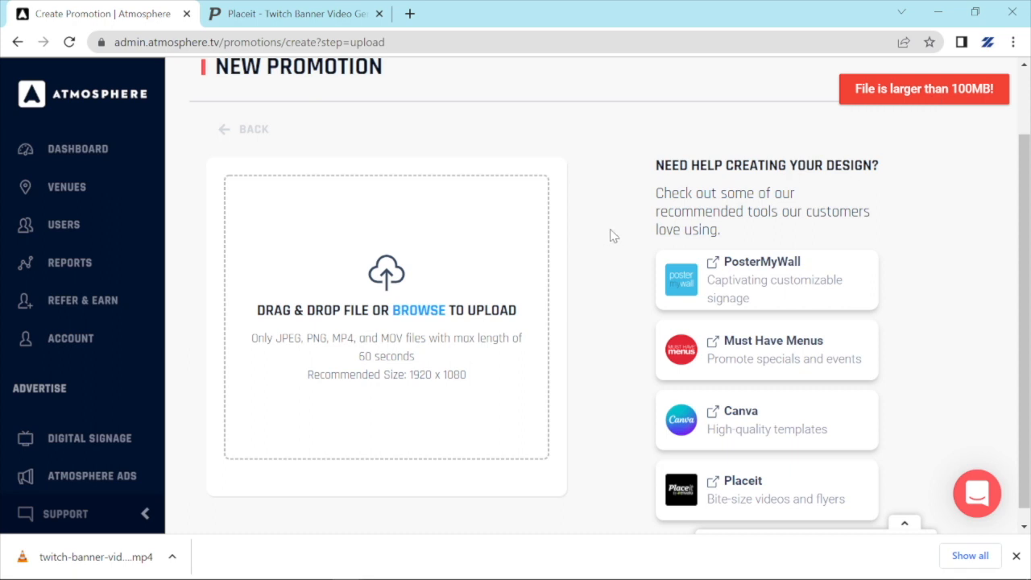
Pick twitch-banner-video-generator-featuring-an-8-bit-aesthetic-3854.mp4 from the Downloads folder.
{"action": "mouse_move", "coordinate": [235, 560]}
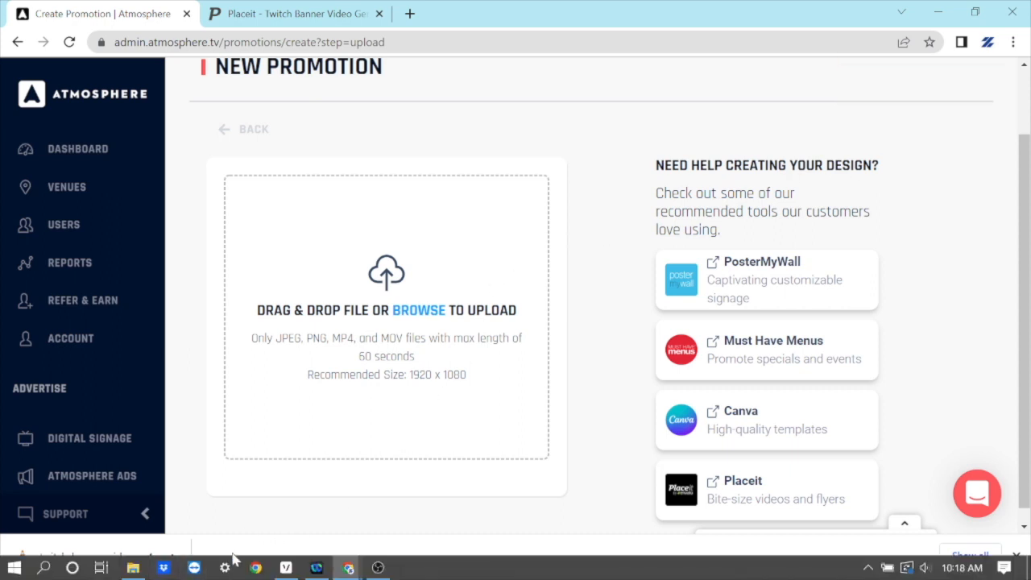
{"action": "left_click", "coordinate": [425, 312]}
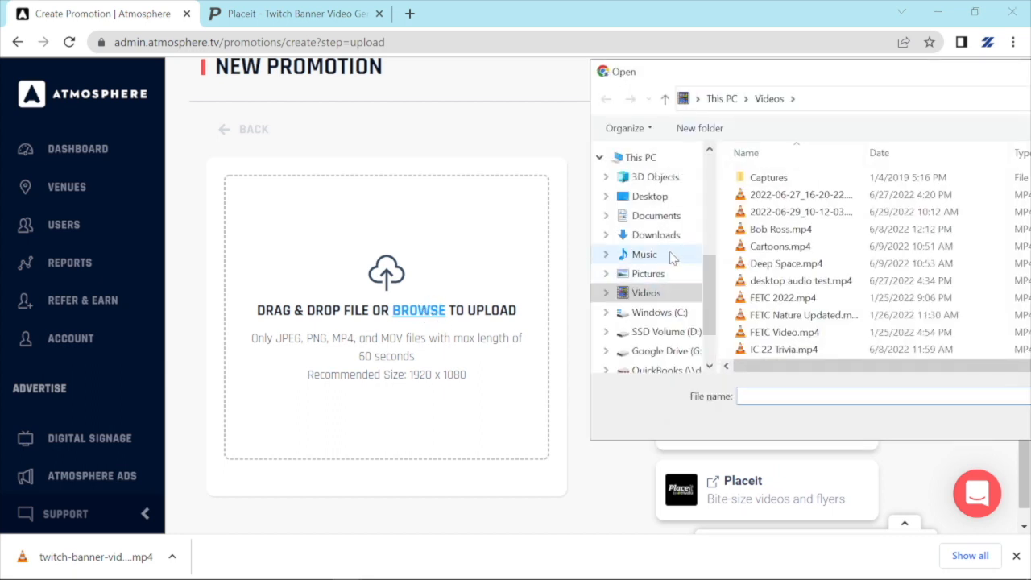
{"action": "left_click", "coordinate": [661, 236]}
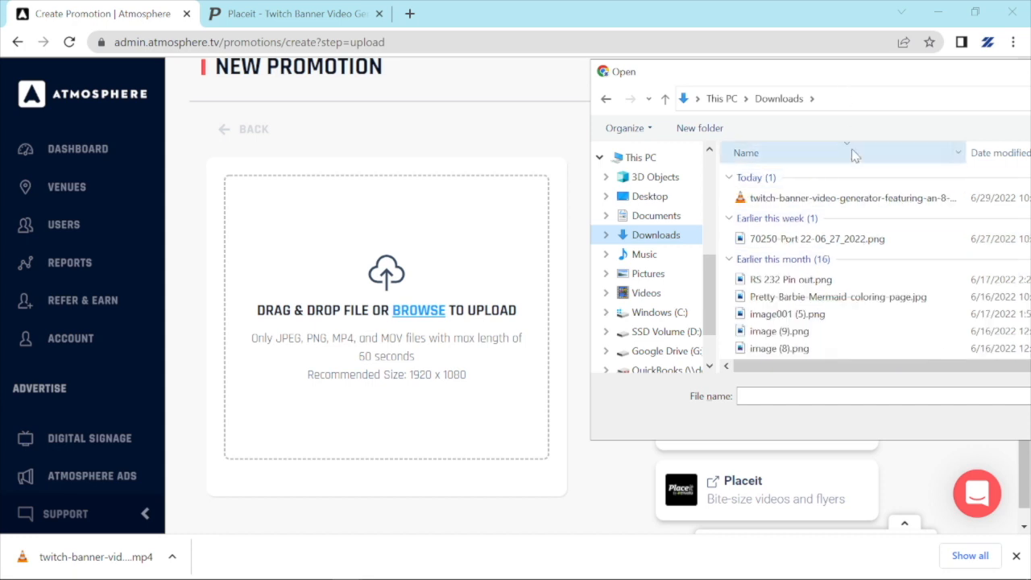
{"action": "left_click", "coordinate": [847, 199]}
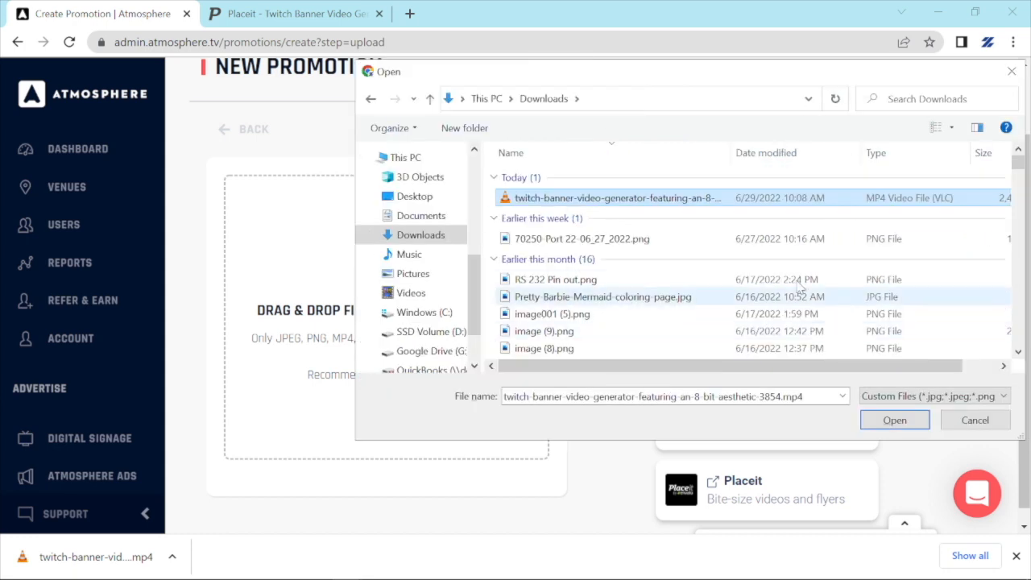
Upload the twitch-banner MP4 and wait for its 2.4 MB pixel-cloud preview.
{"action": "left_click", "coordinate": [871, 420]}
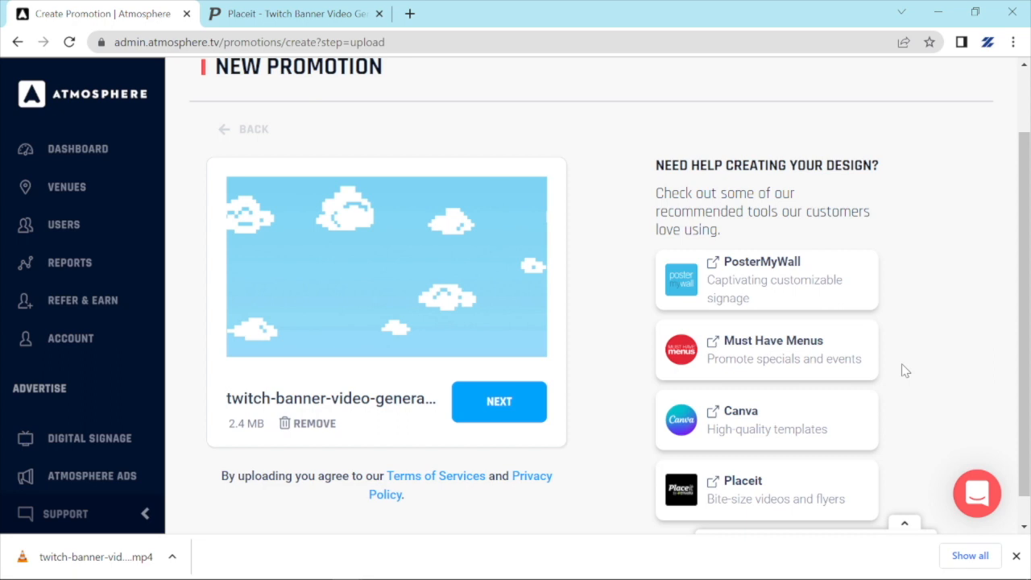
{"action": "scroll", "coordinate": [900, 368], "scroll_direction": "down", "scroll_amount": 1}
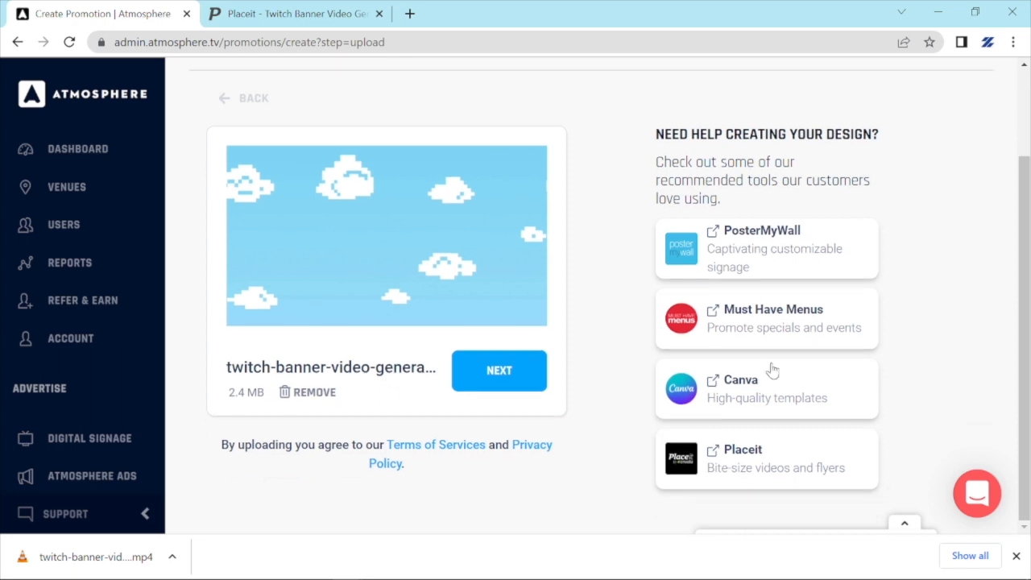
Name the promotion 'Running up that hill' for the Z-Band Technologies venue and continue.
{"action": "left_click", "coordinate": [499, 371]}
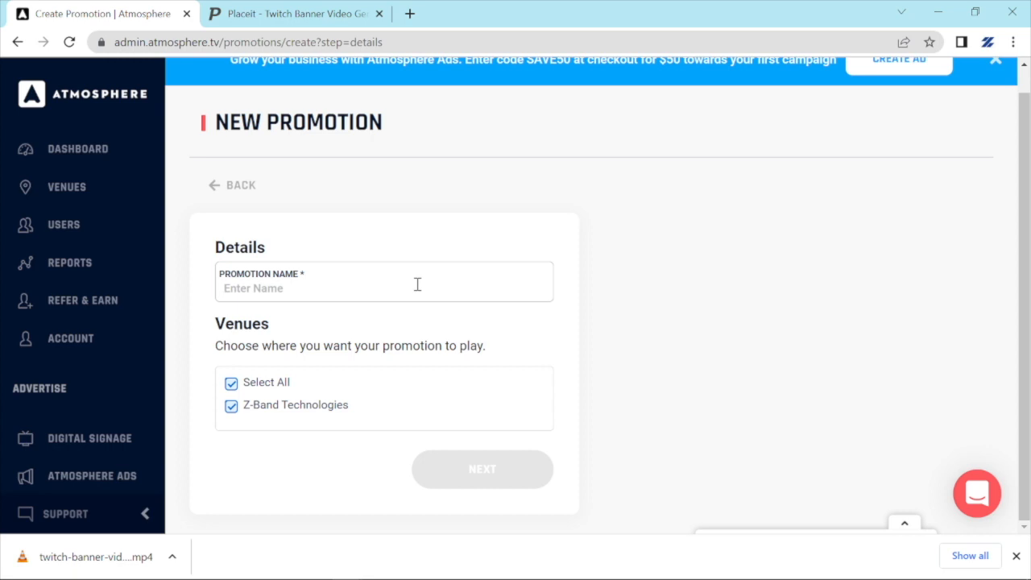
{"action": "type", "text": "rUNNIN"}
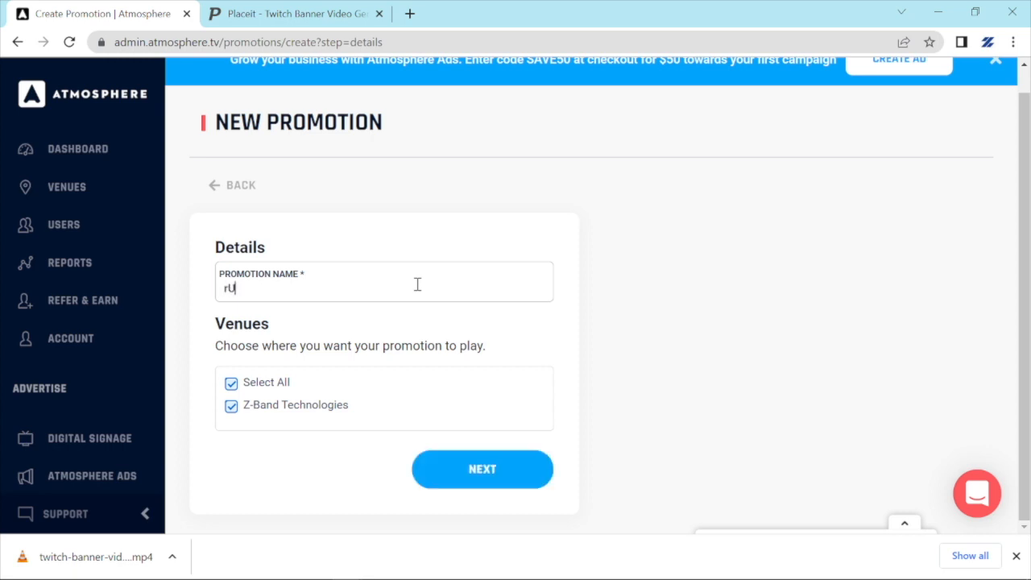
{"action": "key", "text": "BackSpace"}
{"action": "key", "text": "BackSpace"}
{"action": "key", "text": "BackSpace"}
{"action": "key", "text": "BackSpace"}
{"action": "key", "text": "BackSpace"}
{"action": "key", "text": "BackSpace"}
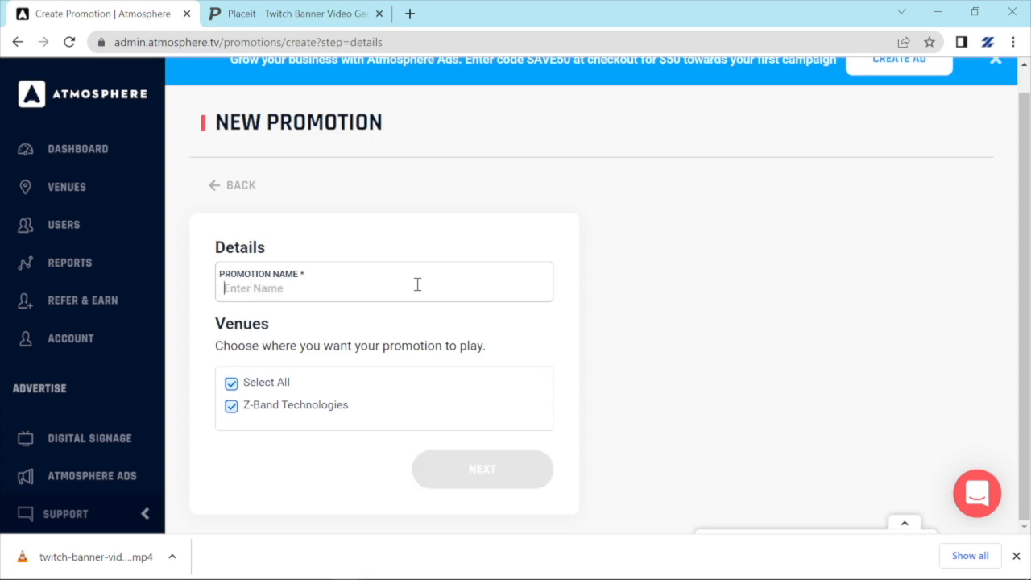
{"action": "type", "text": "Running up that hill"}
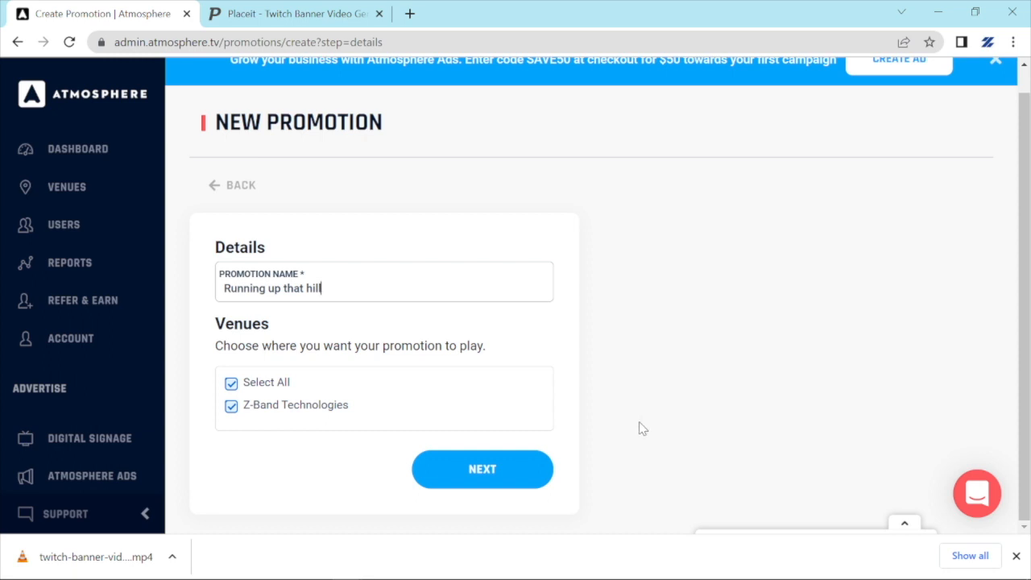
{"action": "left_click", "coordinate": [482, 476]}
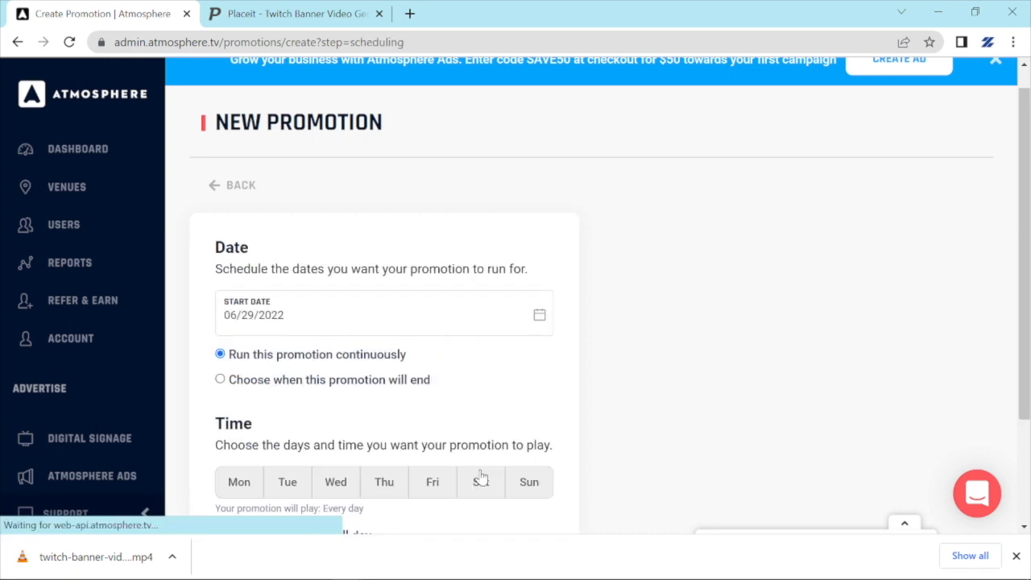
Give the promotion an end date of July 4, 2022.
{"action": "scroll", "coordinate": [709, 387], "scroll_direction": "down", "scroll_amount": 2}
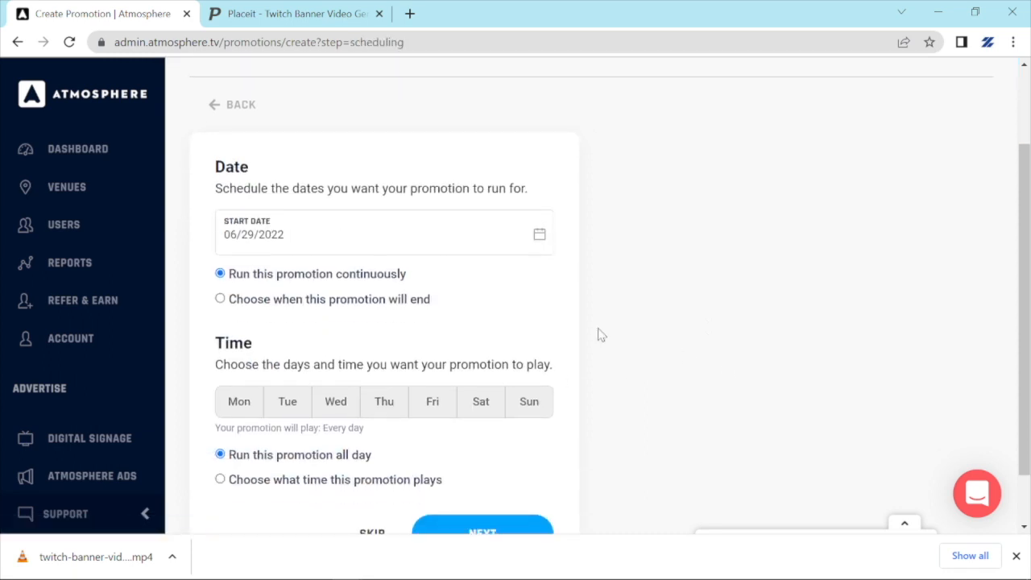
{"action": "left_click", "coordinate": [220, 299]}
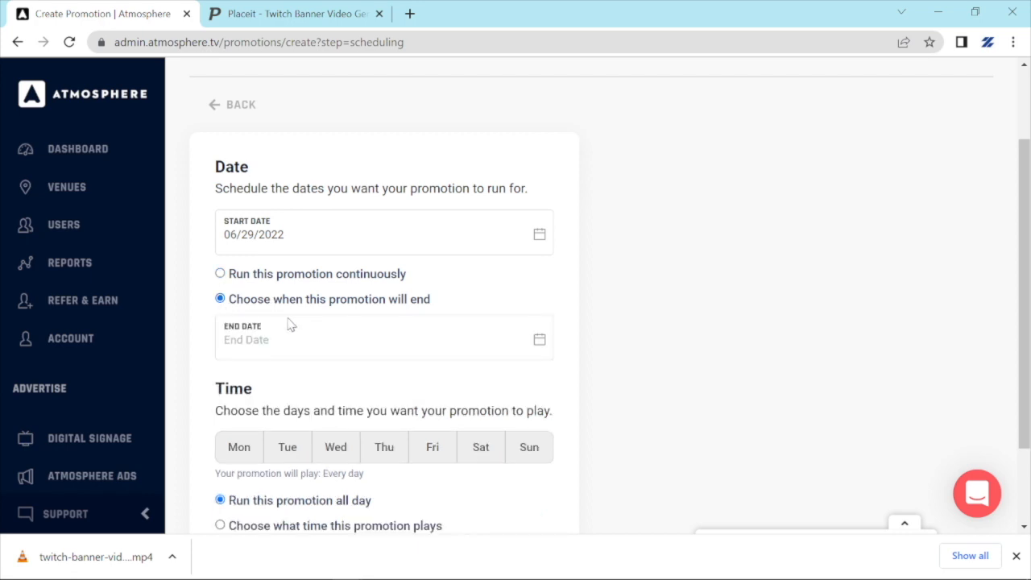
{"action": "left_click", "coordinate": [543, 344]}
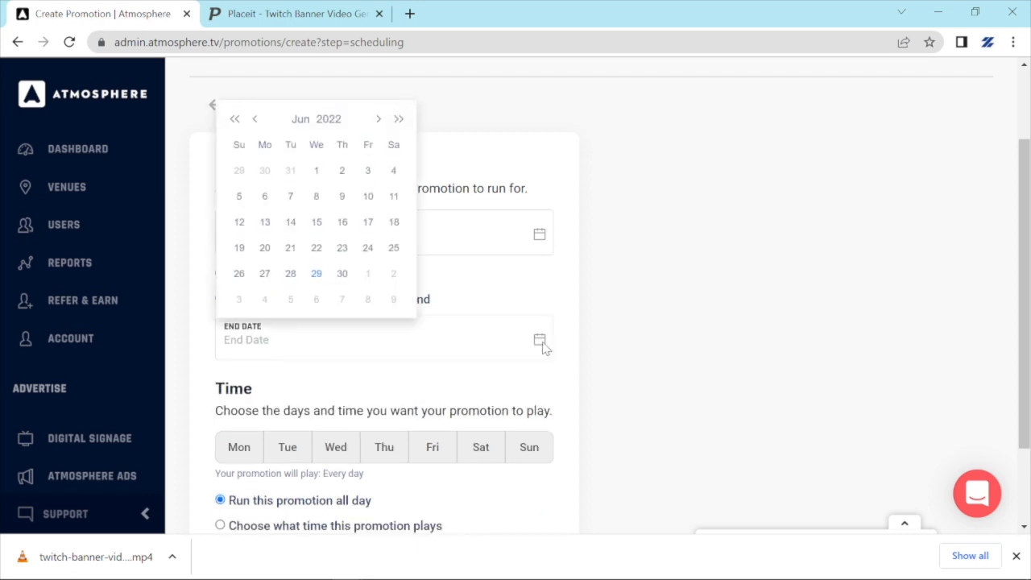
{"action": "left_click", "coordinate": [265, 300]}
Drop Friday, Saturday and Sunday from the schedule and enable custom daily play times.
{"action": "scroll", "coordinate": [640, 360], "scroll_direction": "down", "scroll_amount": 1}
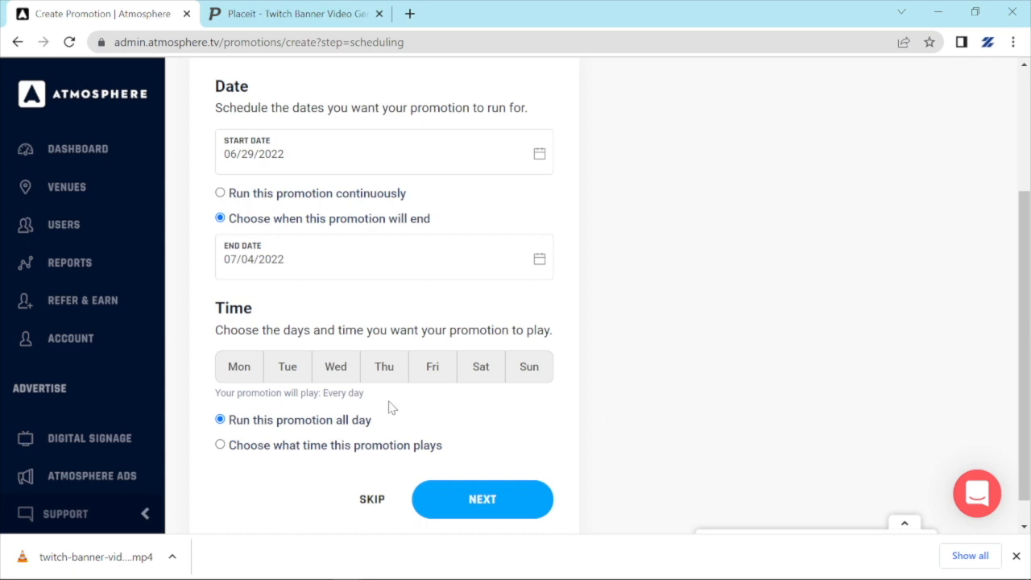
{"action": "left_click", "coordinate": [434, 372]}
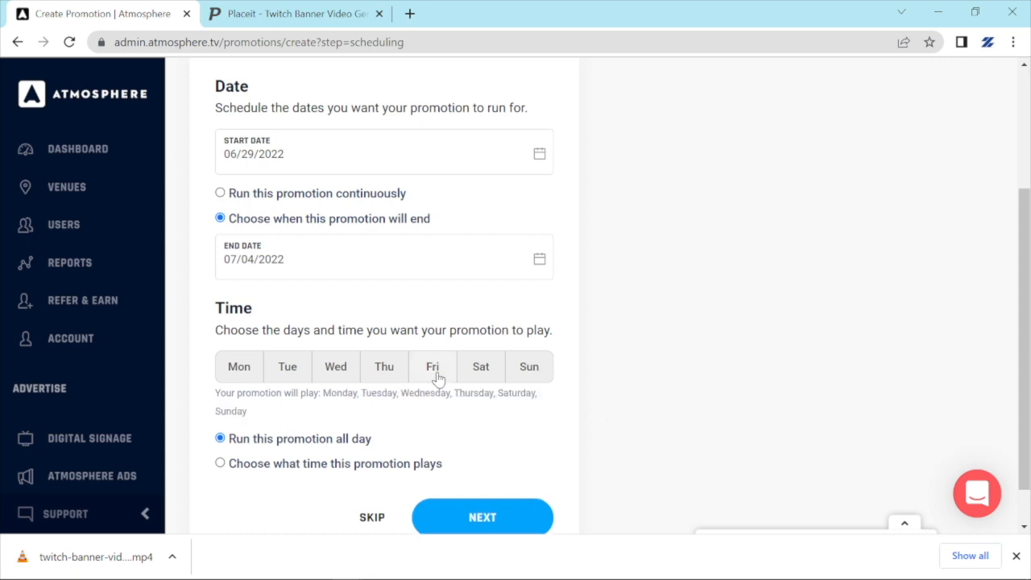
{"action": "left_click", "coordinate": [496, 371]}
{"action": "left_click", "coordinate": [529, 368]}
{"action": "scroll", "coordinate": [507, 386], "scroll_direction": "down", "scroll_amount": 1}
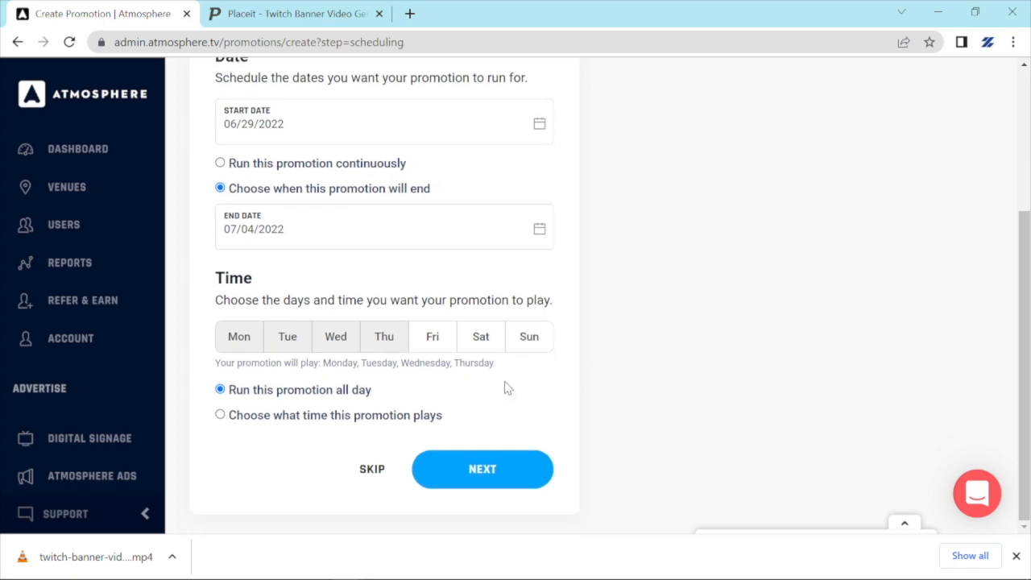
{"action": "left_click", "coordinate": [221, 414]}
{"action": "scroll", "coordinate": [303, 410], "scroll_direction": "down", "scroll_amount": 1}
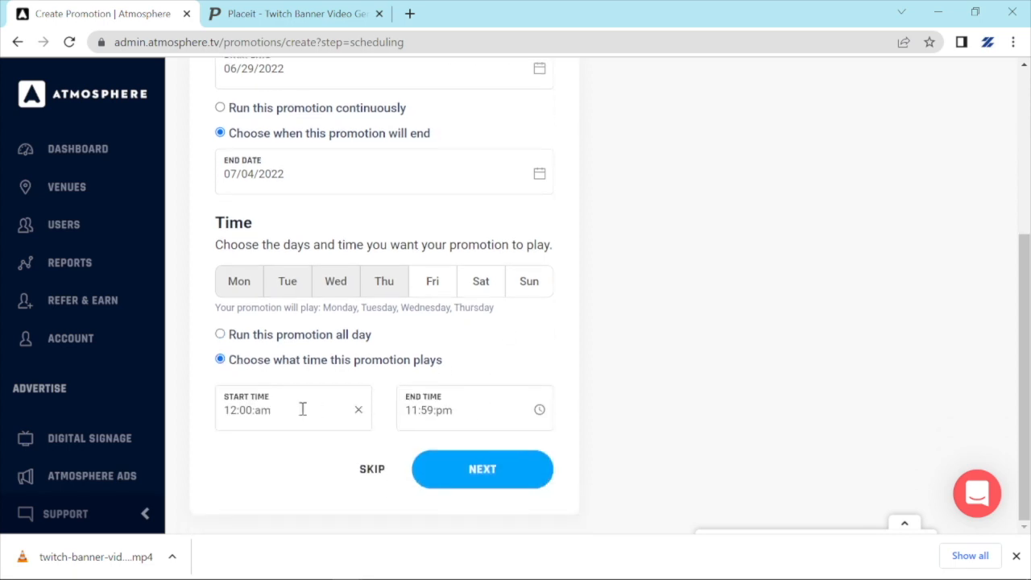
Set the promotion's play times to 05:00 pm–09:59 pm and continue to review.
{"action": "left_click", "coordinate": [303, 409]}
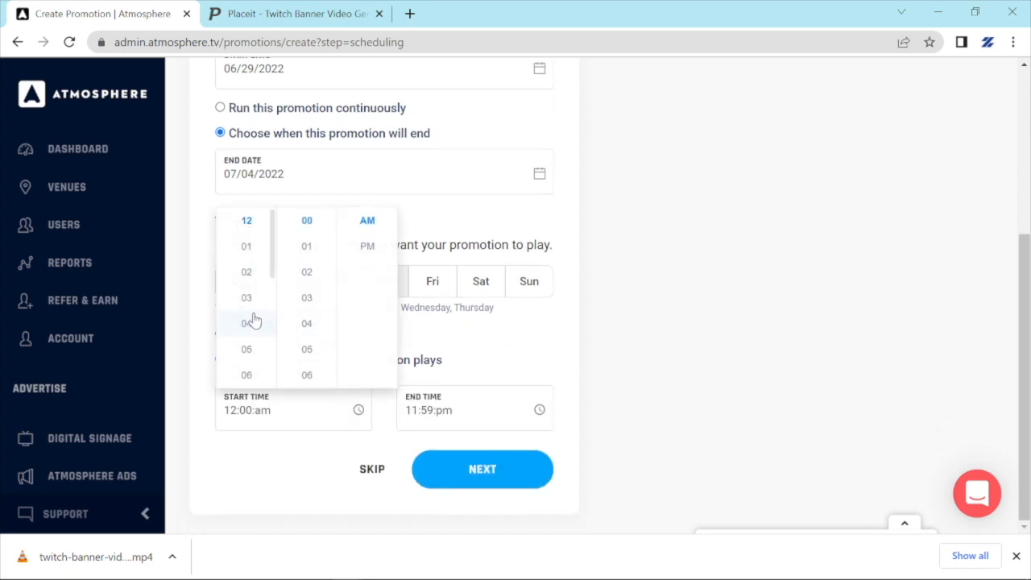
{"action": "left_click", "coordinate": [245, 349]}
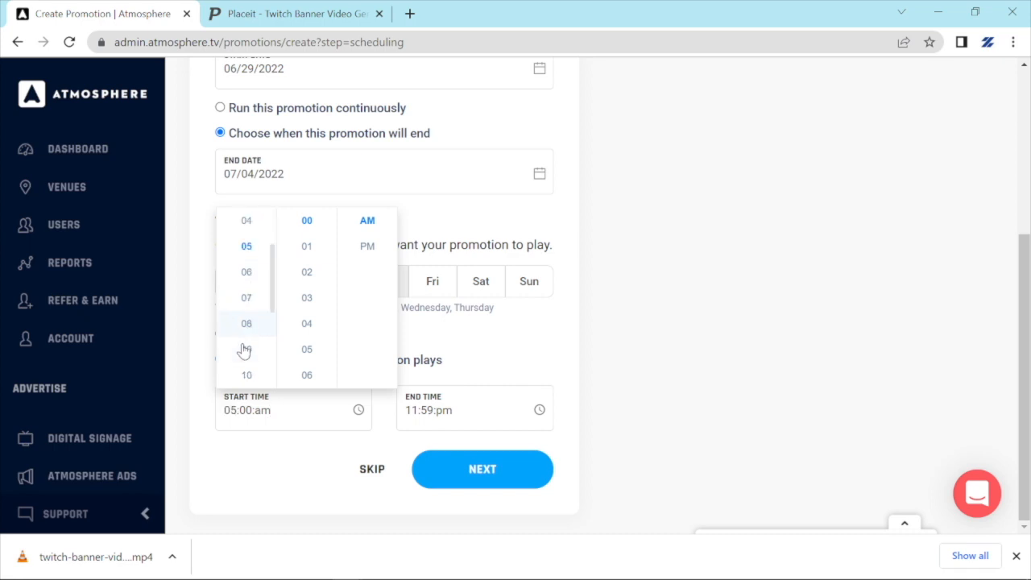
{"action": "left_click", "coordinate": [360, 250]}
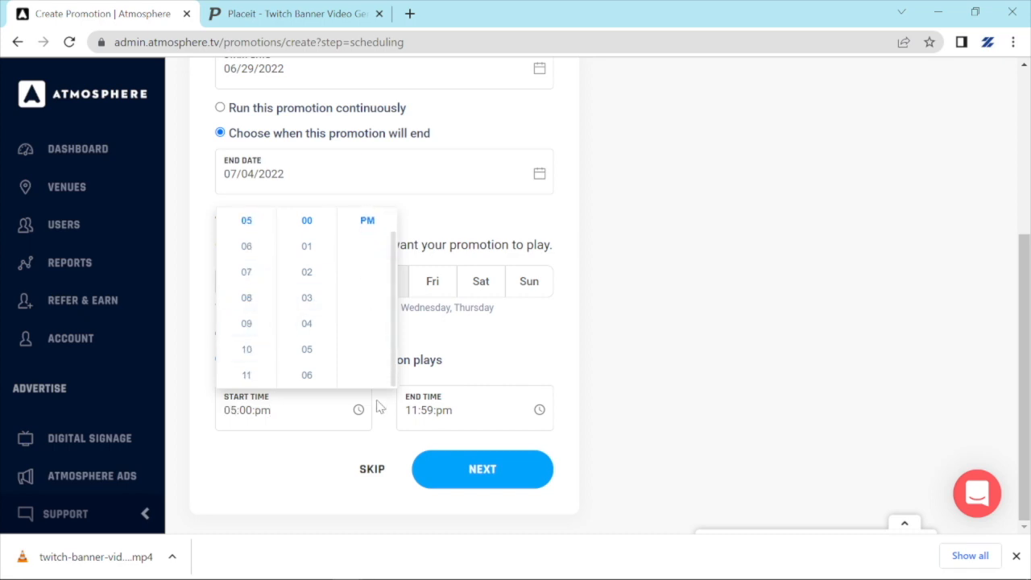
{"action": "left_click", "coordinate": [469, 408]}
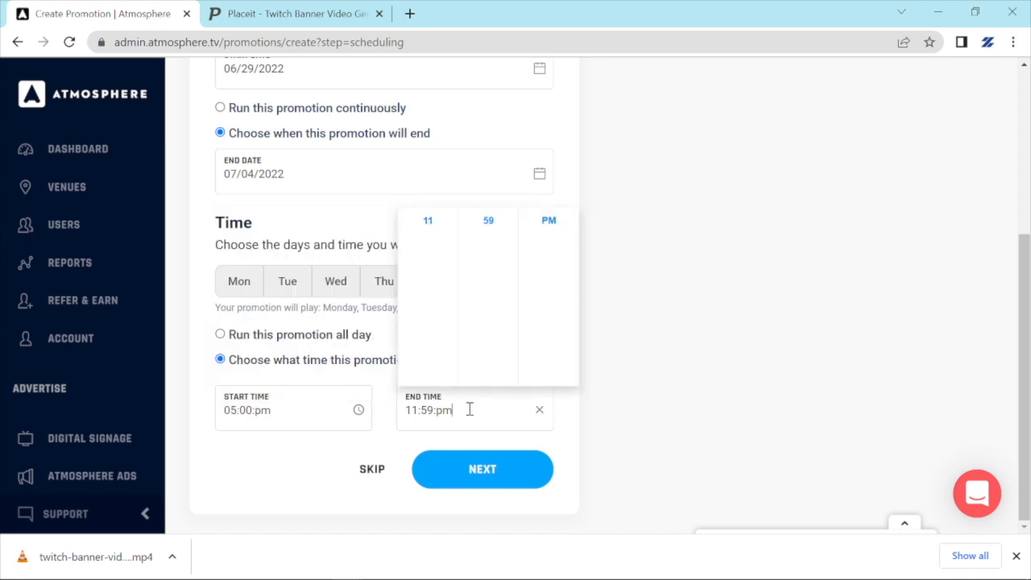
{"action": "scroll", "coordinate": [433, 268], "scroll_direction": "up", "scroll_amount": 1}
{"action": "left_click", "coordinate": [427, 256]}
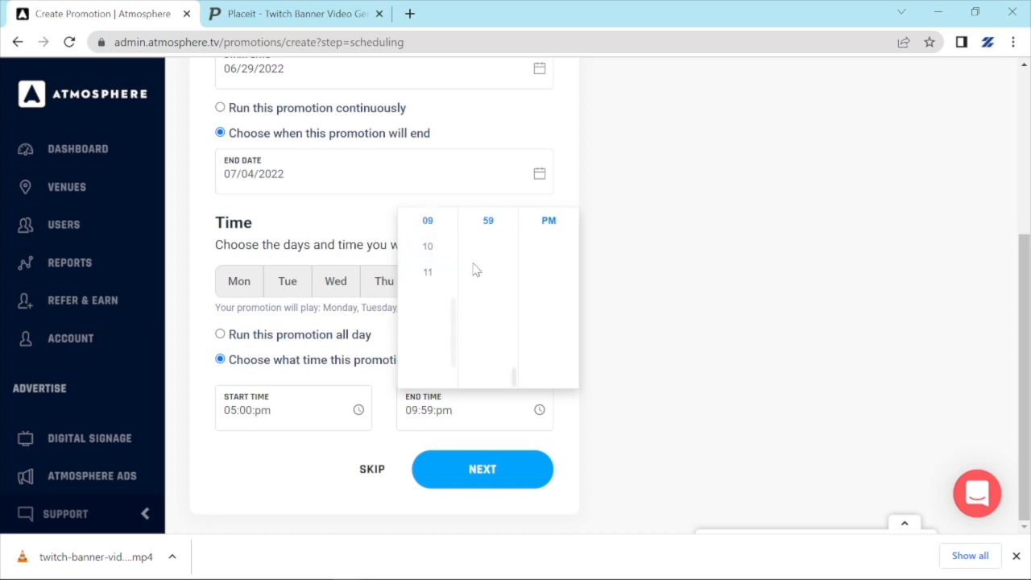
{"action": "left_click", "coordinate": [612, 465]}
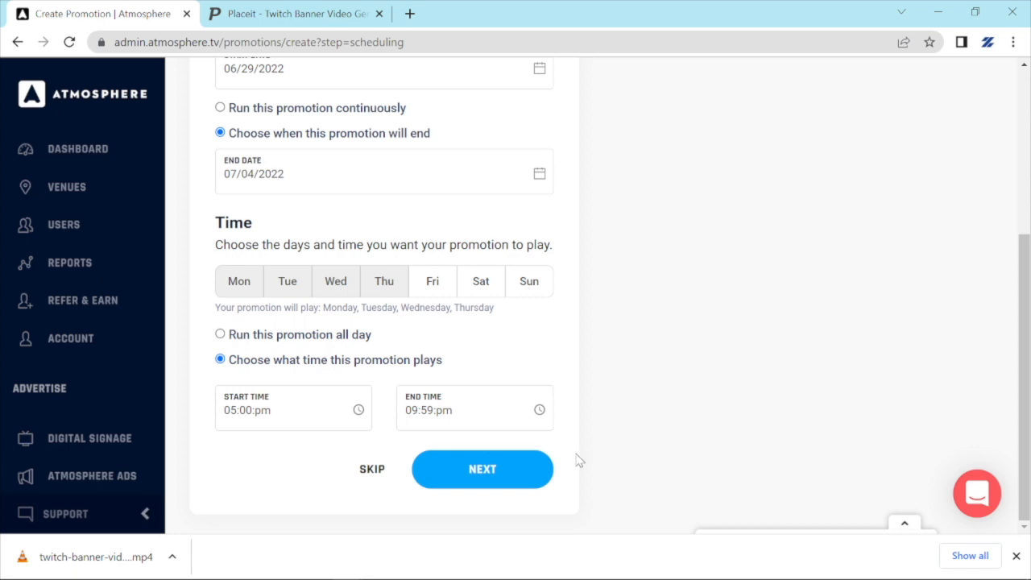
{"action": "left_click", "coordinate": [505, 473]}
Check the review page and create the Running up that hill promotion (Jun 29–Jul 4, Mon–Thu).
{"action": "scroll", "coordinate": [678, 345], "scroll_direction": "up", "scroll_amount": 3}
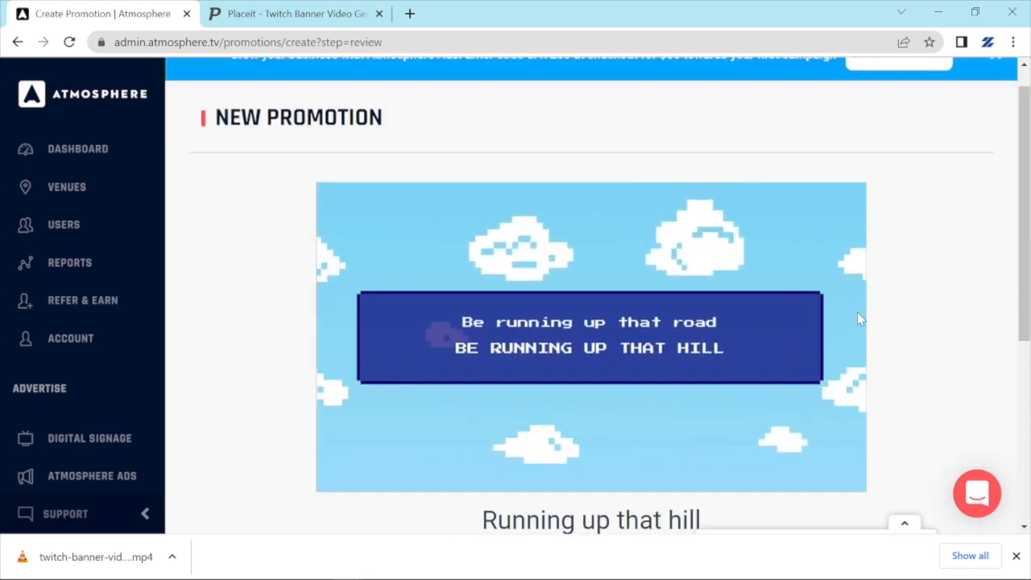
{"action": "scroll", "coordinate": [946, 299], "scroll_direction": "down", "scroll_amount": 1}
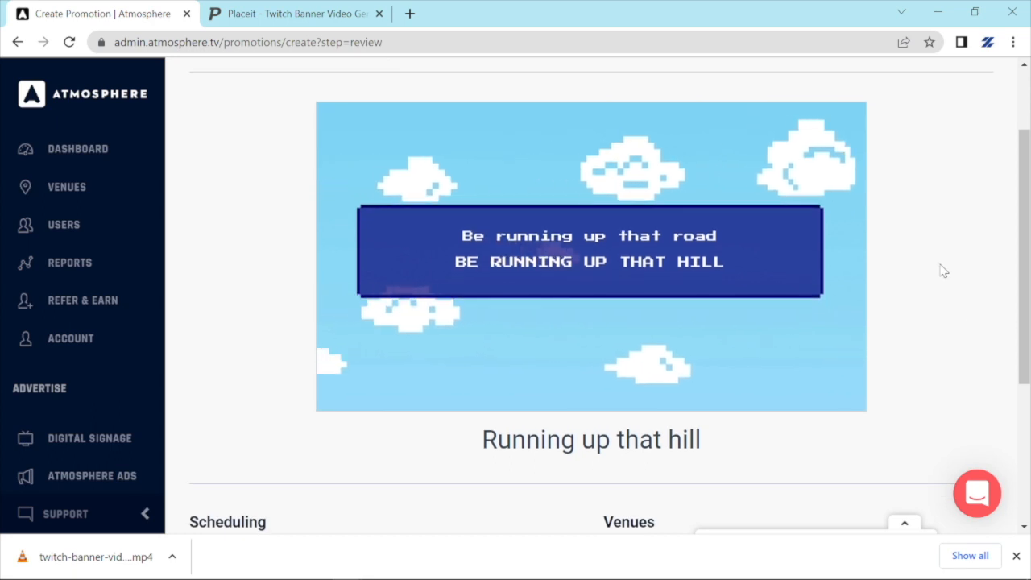
{"action": "scroll", "coordinate": [941, 272], "scroll_direction": "down", "scroll_amount": 2}
{"action": "scroll", "coordinate": [886, 278], "scroll_direction": "down", "scroll_amount": 1}
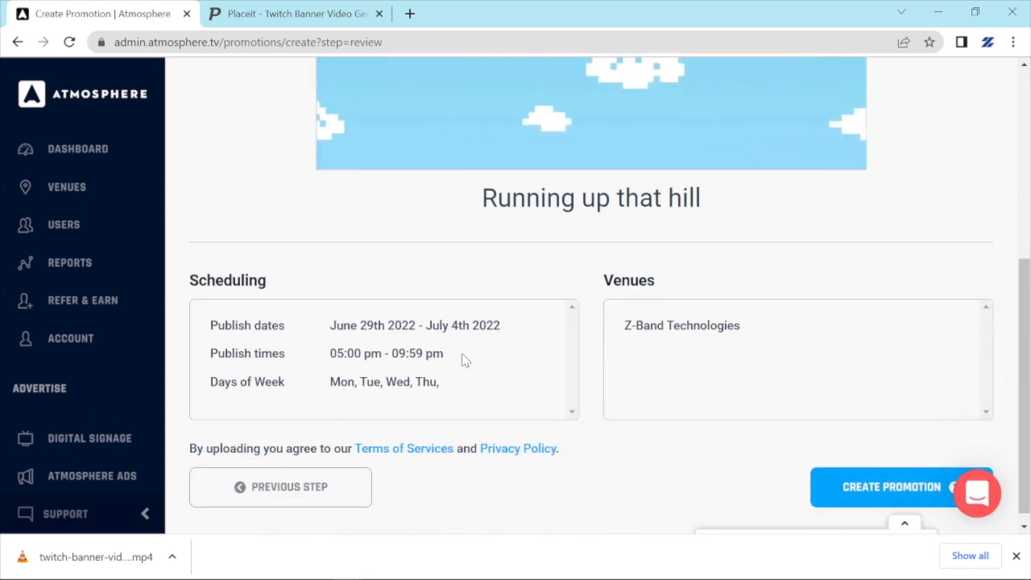
{"action": "scroll", "coordinate": [612, 335], "scroll_direction": "down", "scroll_amount": 1}
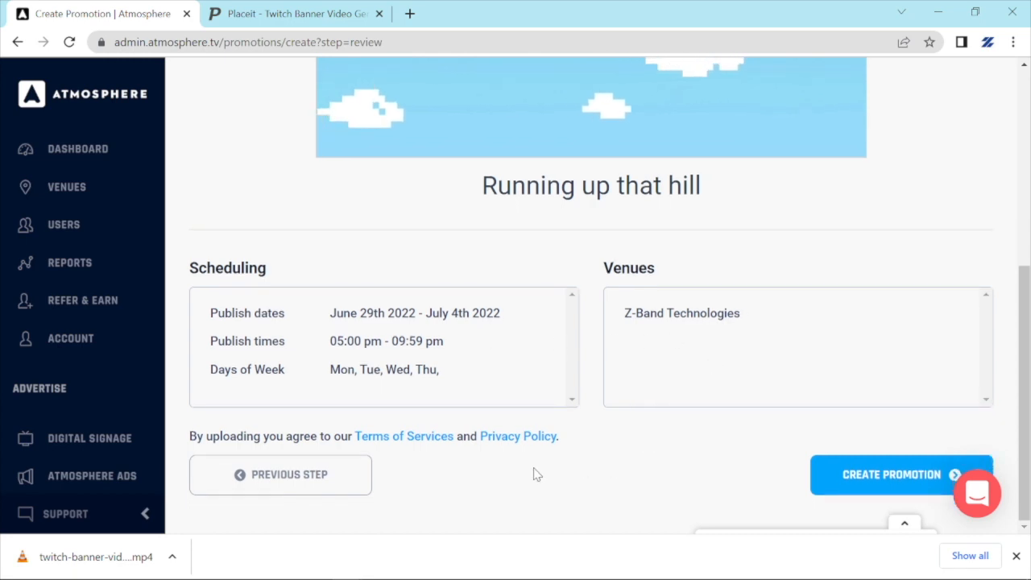
{"action": "left_click", "coordinate": [866, 476]}
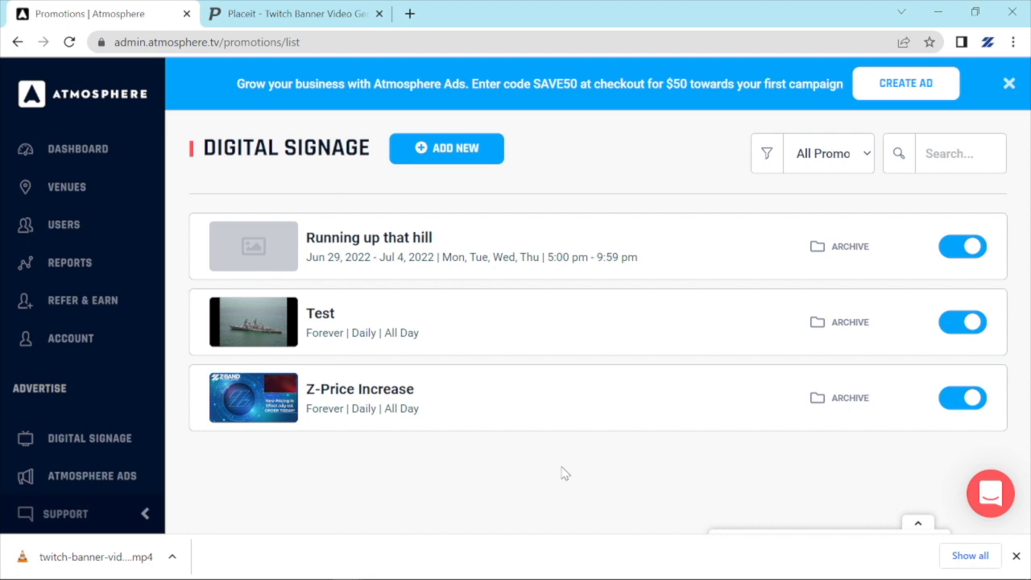
Dismiss the browser's downloads bar at the bottom of the window.
{"action": "left_click", "coordinate": [1017, 557]}
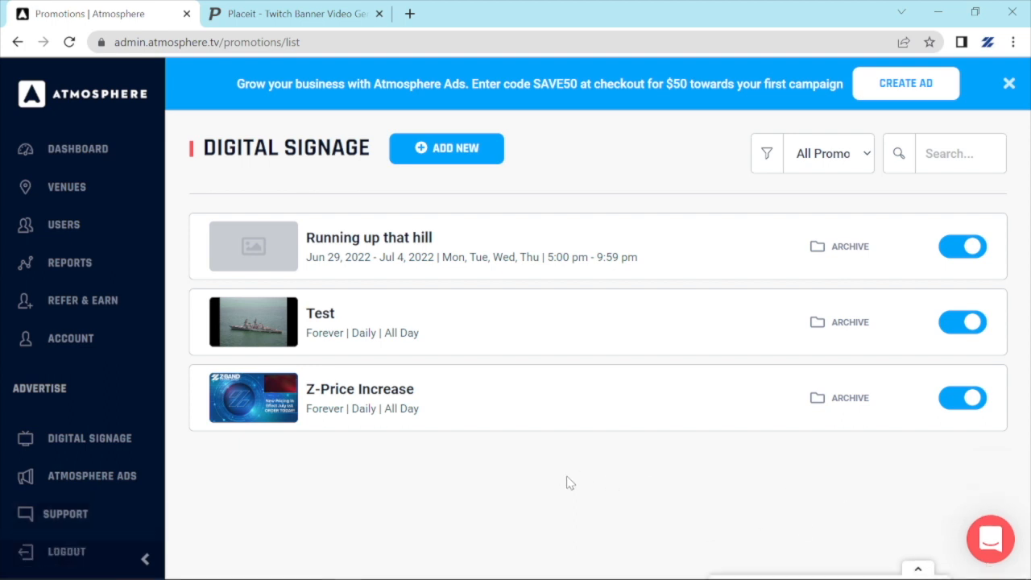